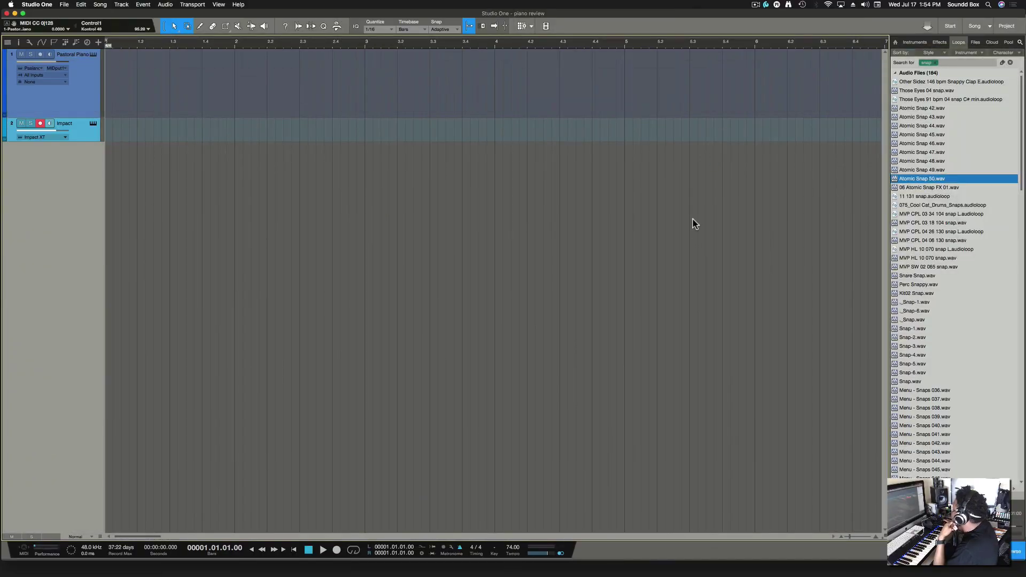
Open the Pastoral Piano instrument editor, reposition its window and raise the Cutoff knob to about one o'clock
left_click(93, 54)
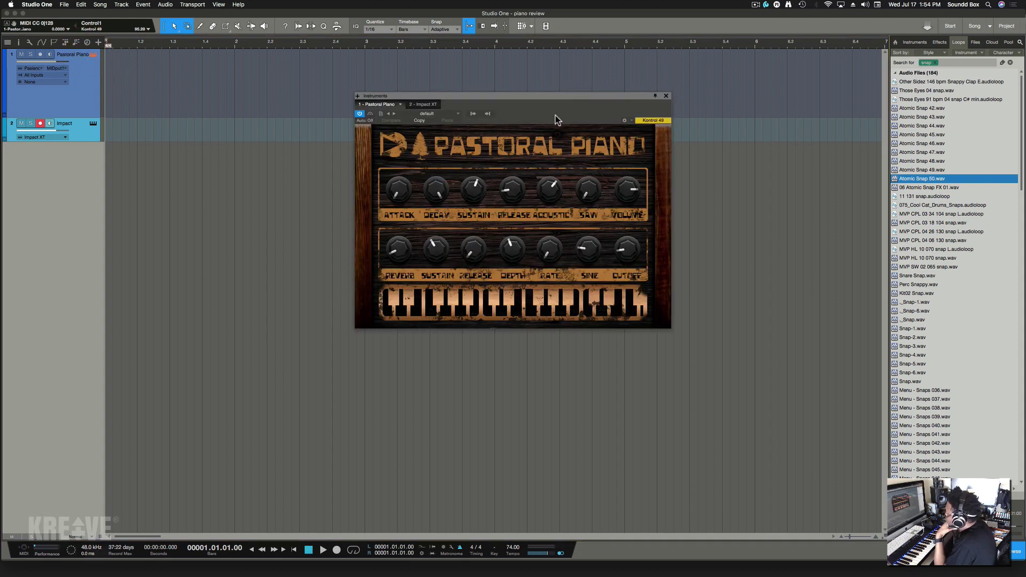
left_click_drag(553, 96, 491, 132)
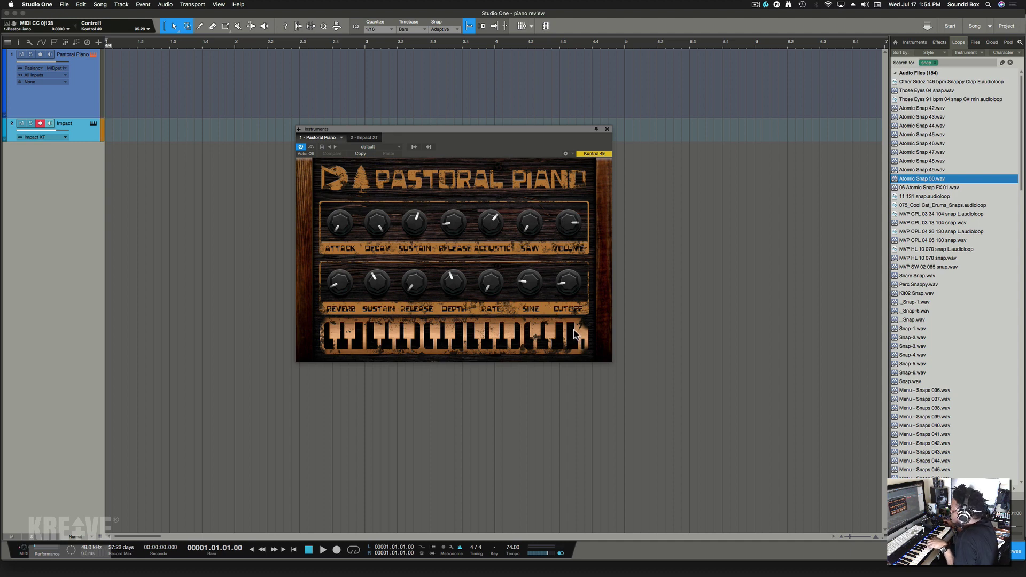
left_click_drag(564, 287, 570, 231)
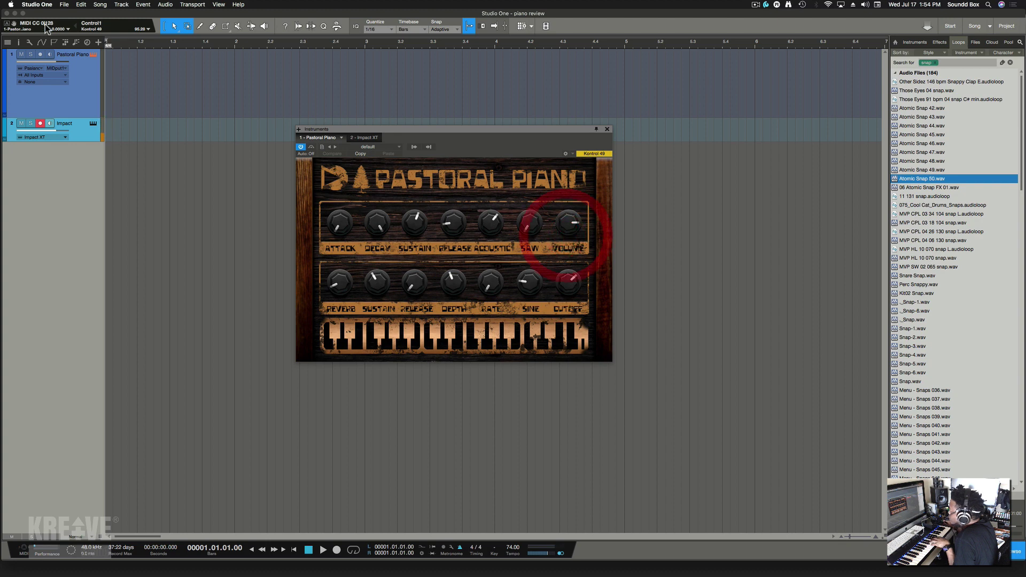
Select the Pastoral Piano track for playing and check the Cutoff knob at about one o'clock
left_click(84, 92)
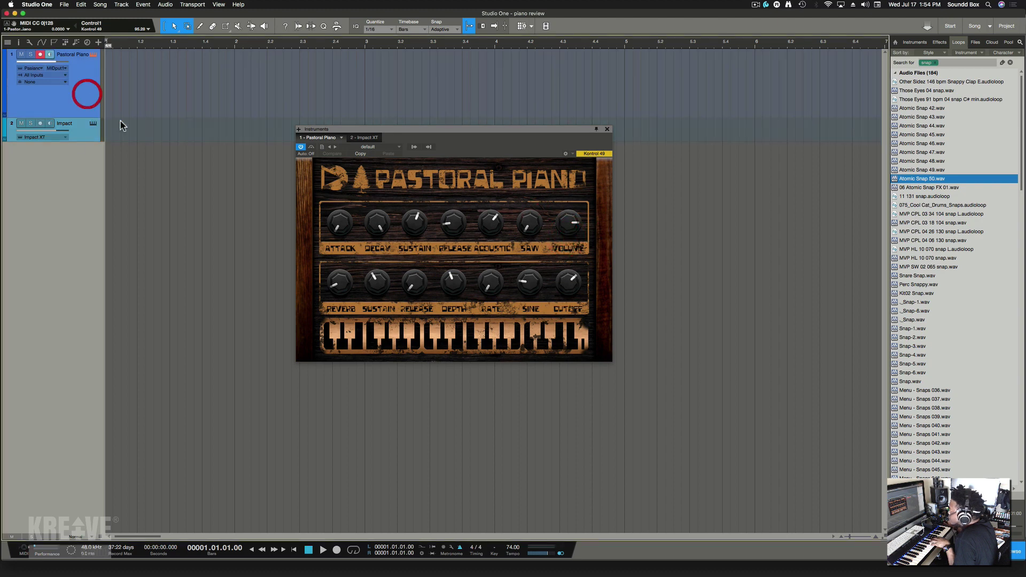
left_click(573, 281)
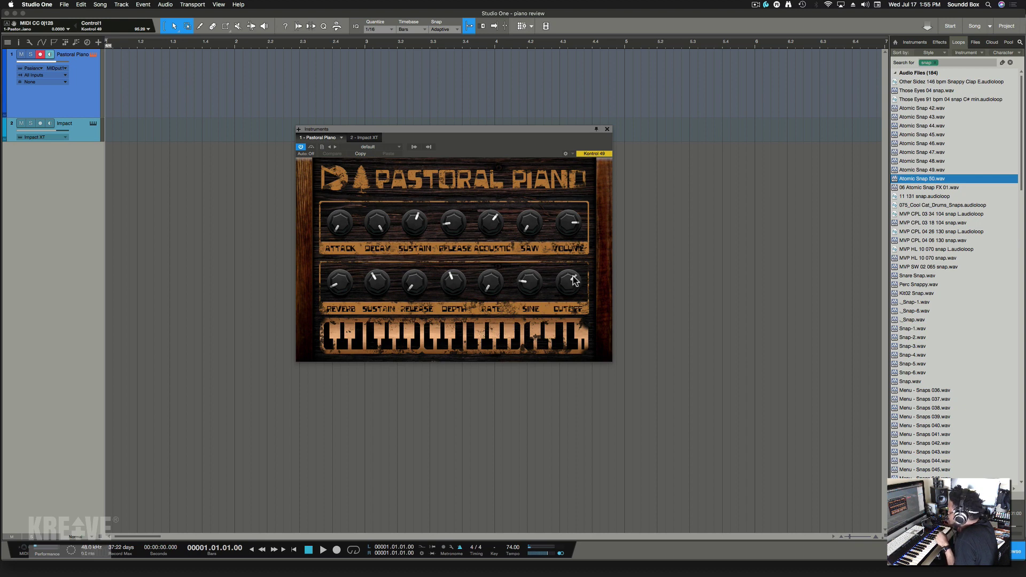
mouse_move(568, 292)
left_mouse_down()
mouse_move(568, 261)
mouse_move(568, 295)
mouse_move(570, 280)
left_mouse_up()
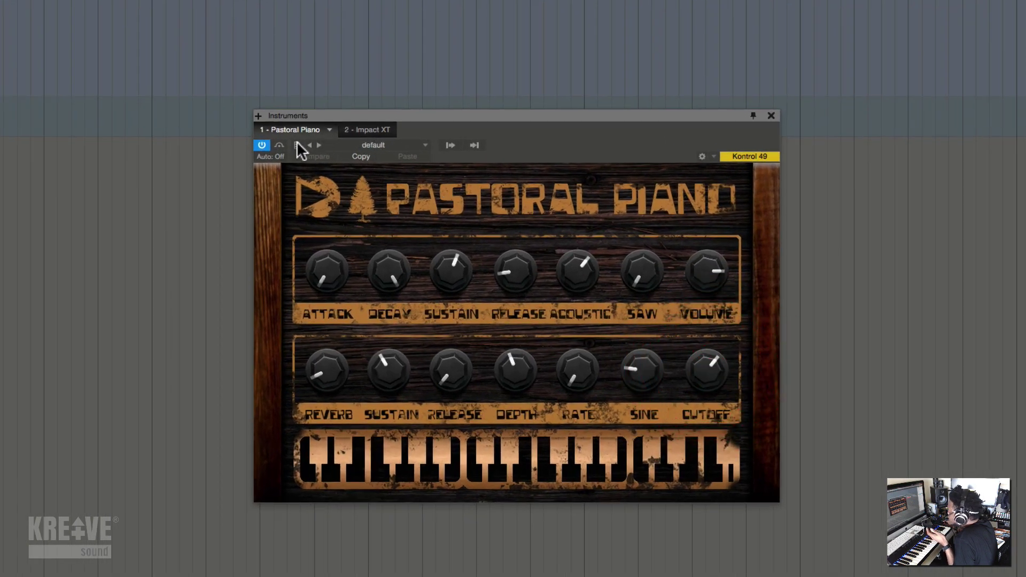
left_click(297, 145)
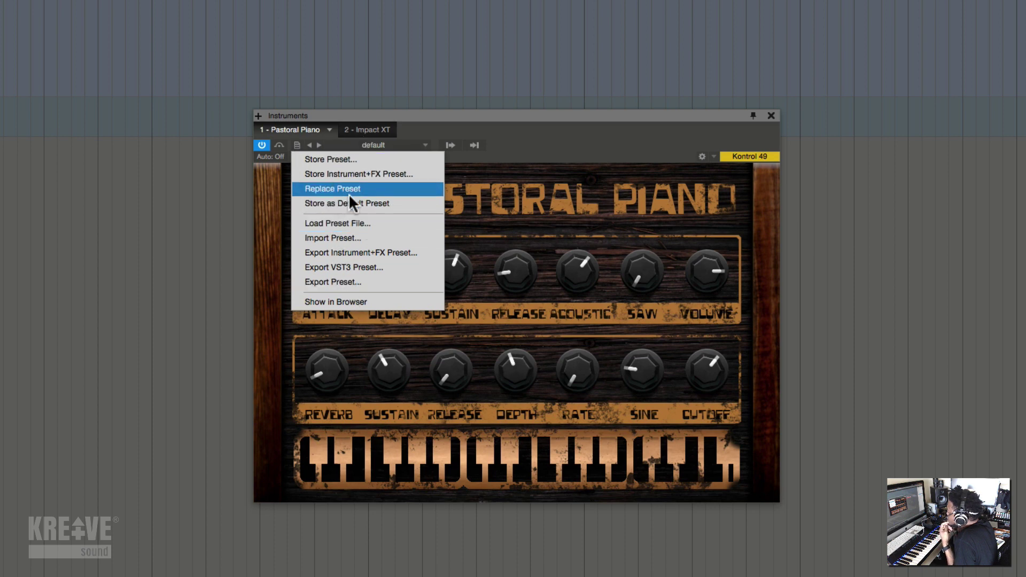
left_click(526, 145)
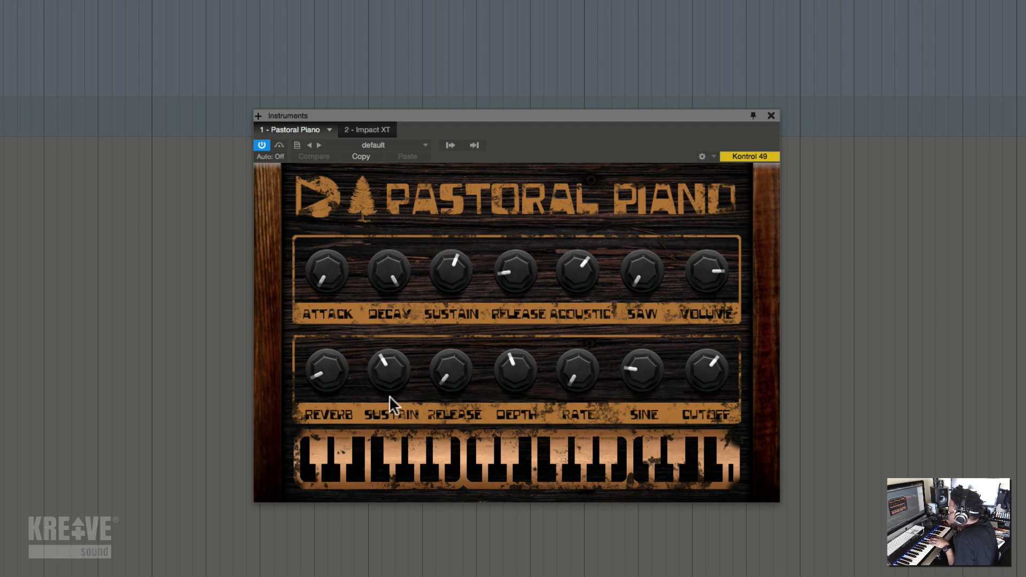
Set the lower-row knobs to Sustain at about eight, Release at about eleven and Depth at about ten o'clock
left_click_drag(394, 374, 392, 411)
left_click_drag(458, 388, 484, 390)
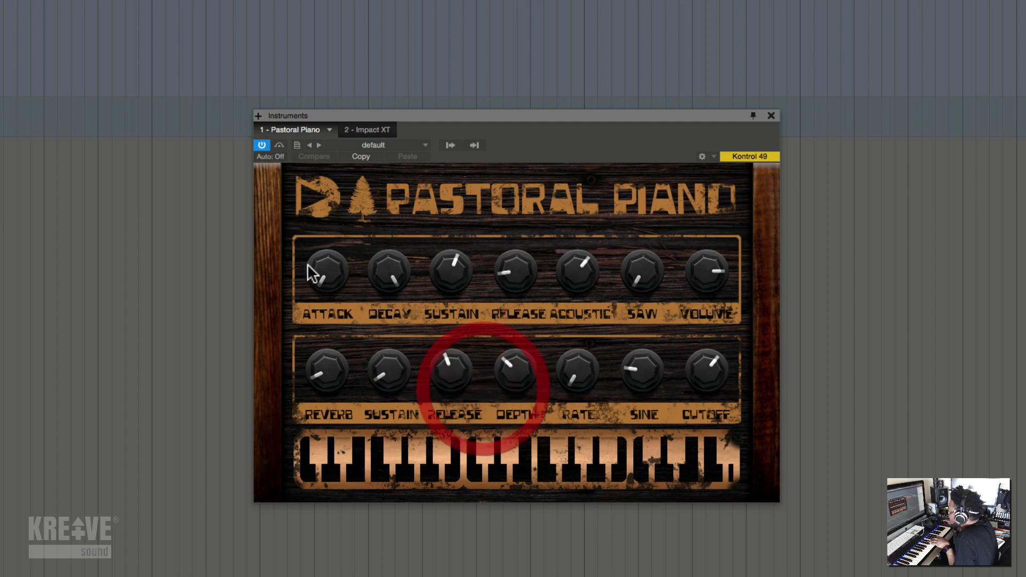
Shape the upper-row envelope with minimum Attack, Decay at about one o'clock, Sustain at about nine and Release at about eleven
left_click_drag(308, 265, 326, 199)
left_click_drag(328, 250, 327, 266)
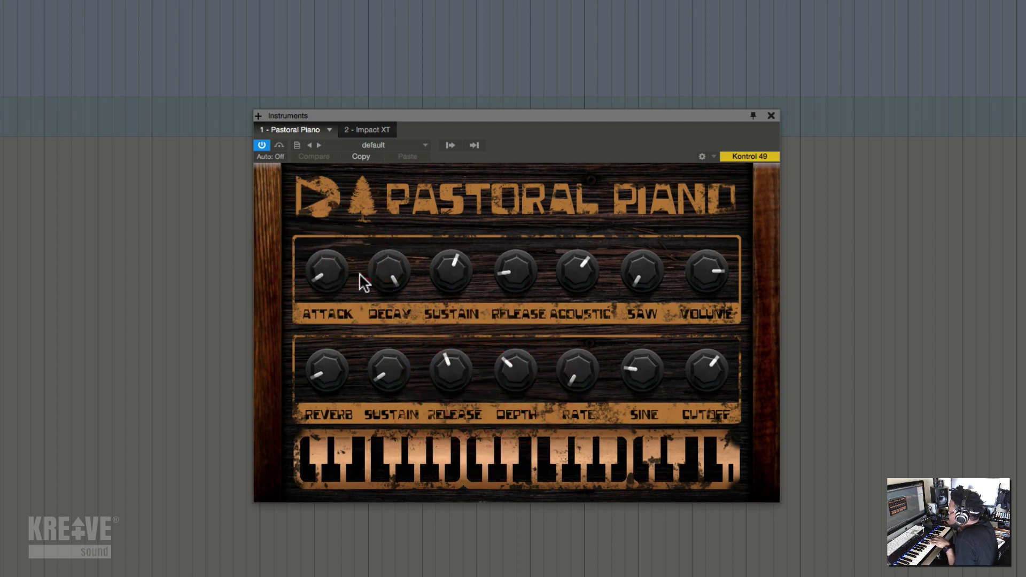
left_click_drag(374, 291, 364, 334)
left_click_drag(321, 278, 327, 348)
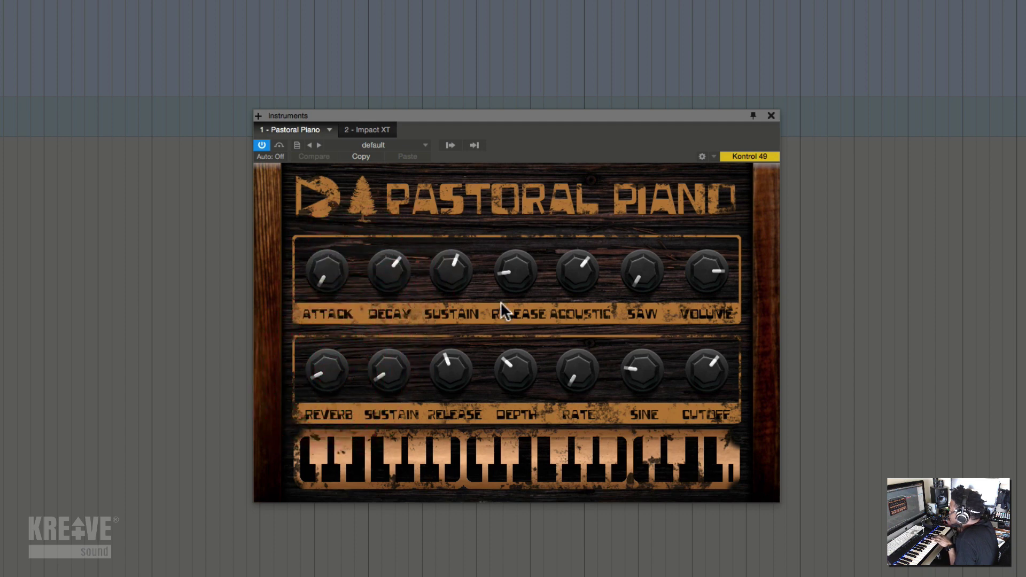
left_click_drag(459, 286, 455, 343)
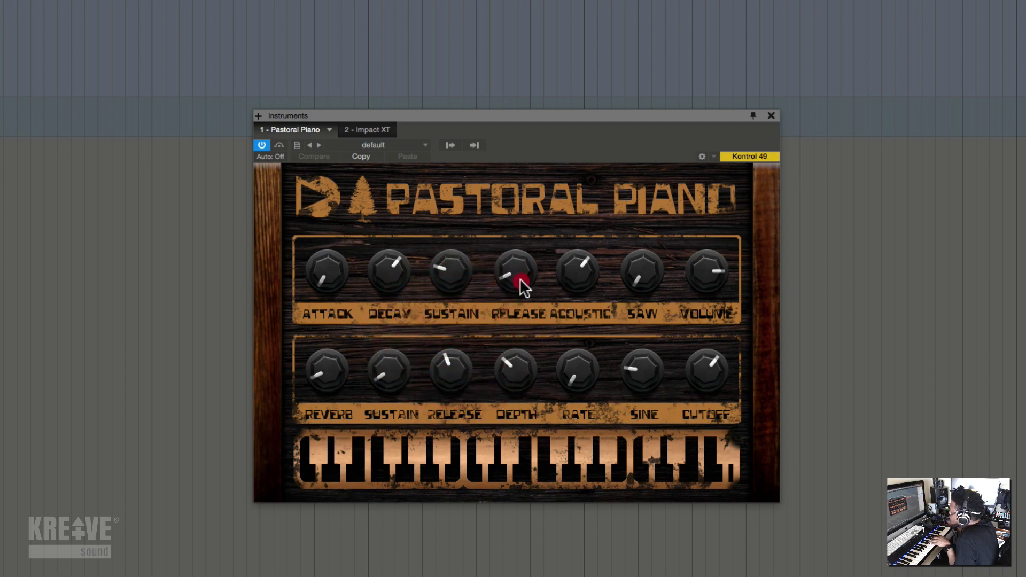
left_click_drag(521, 281, 515, 234)
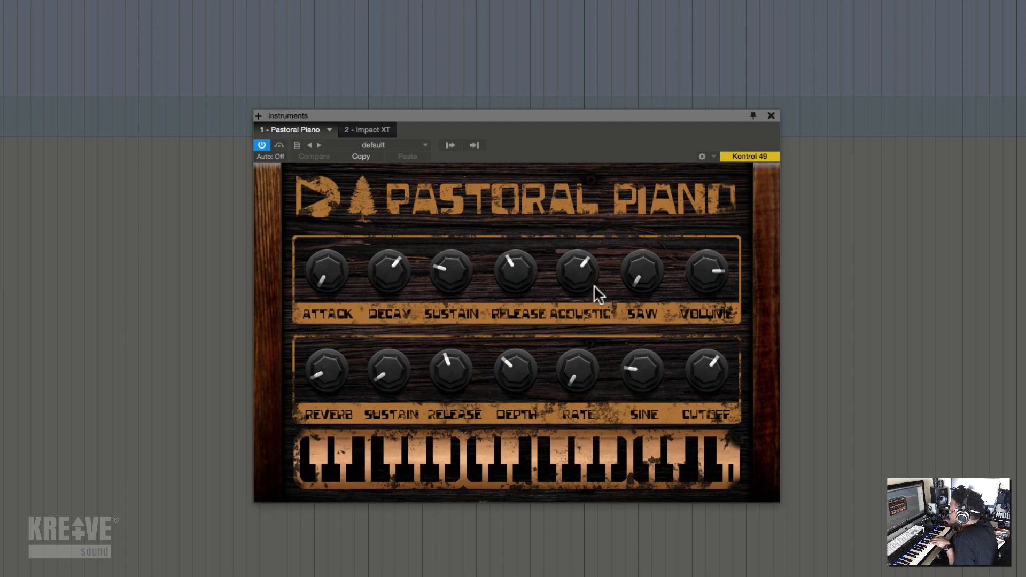
Turn the Acoustic layer down to minimum to compare the sound, and bring it back to about eight o'clock
left_click_drag(578, 250, 593, 435)
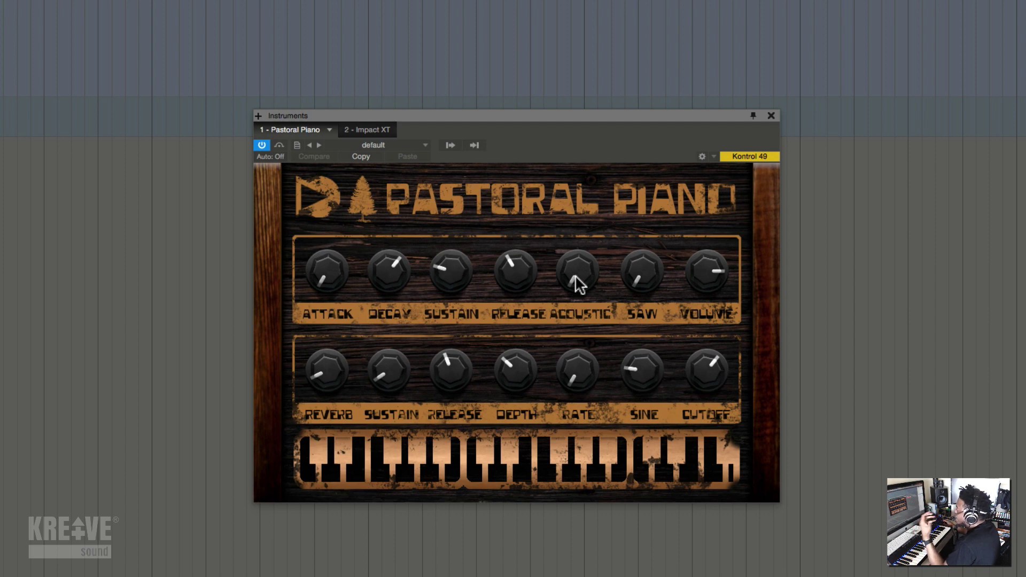
left_click(574, 270)
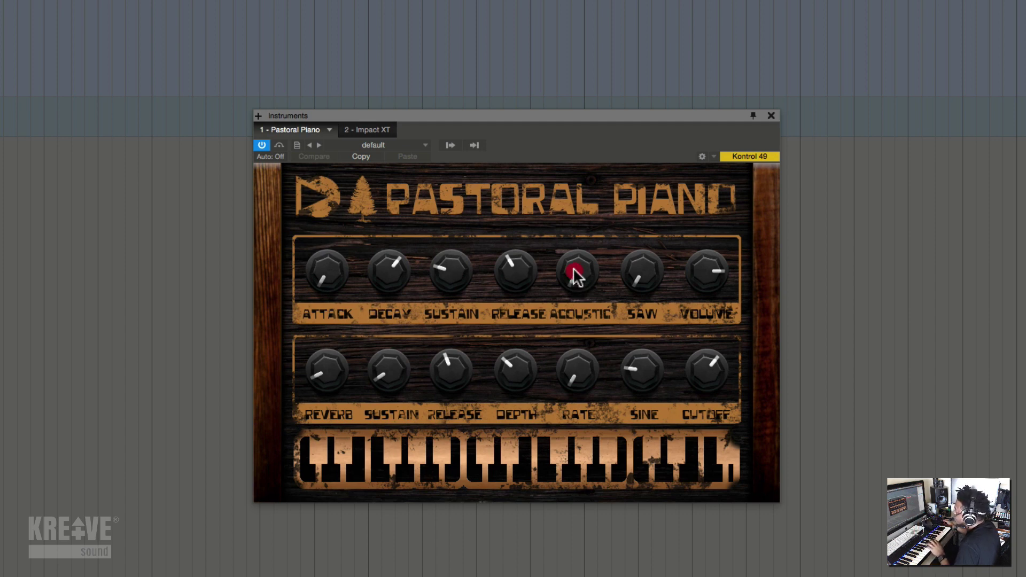
left_click_drag(574, 268, 573, 324)
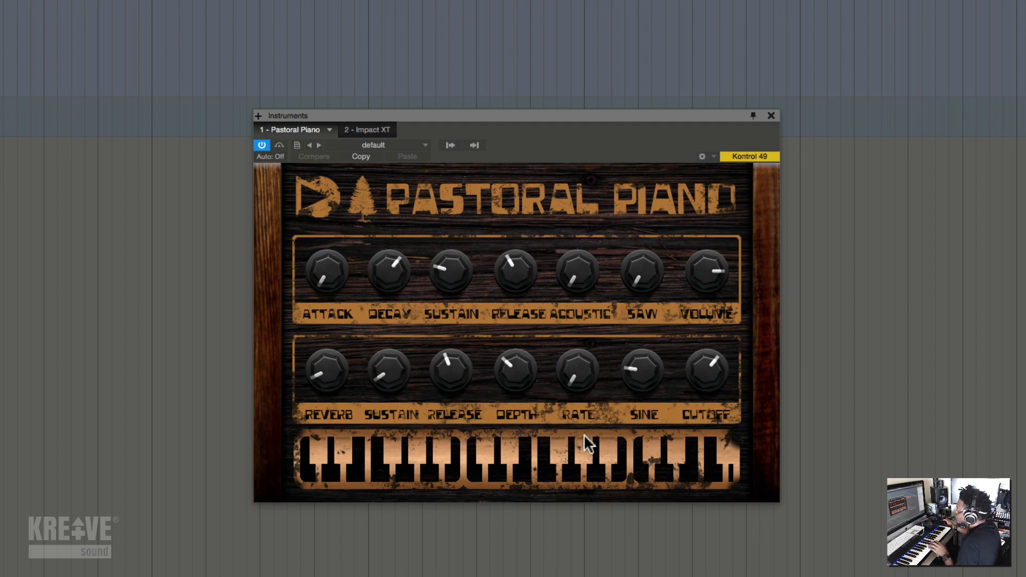
left_click_drag(583, 252, 587, 249)
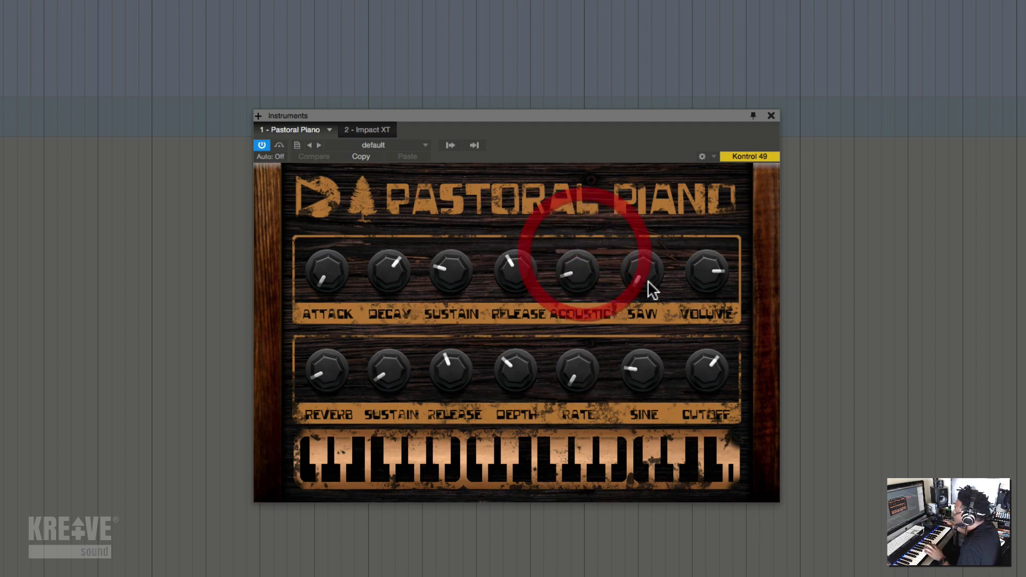
Try the Saw layer at about eleven o'clock and return it to minimum
left_click_drag(648, 278, 646, 214)
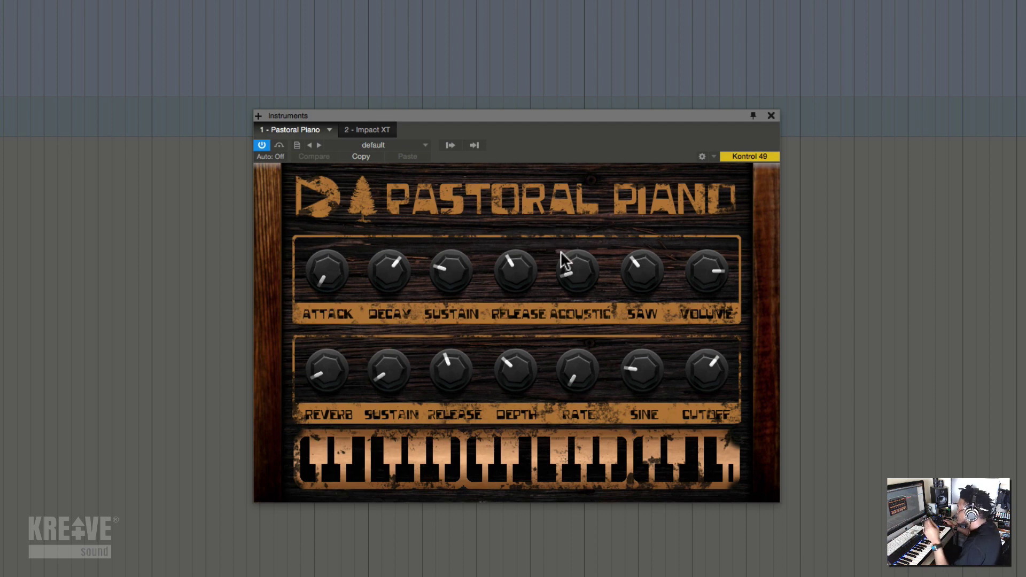
left_click(636, 251)
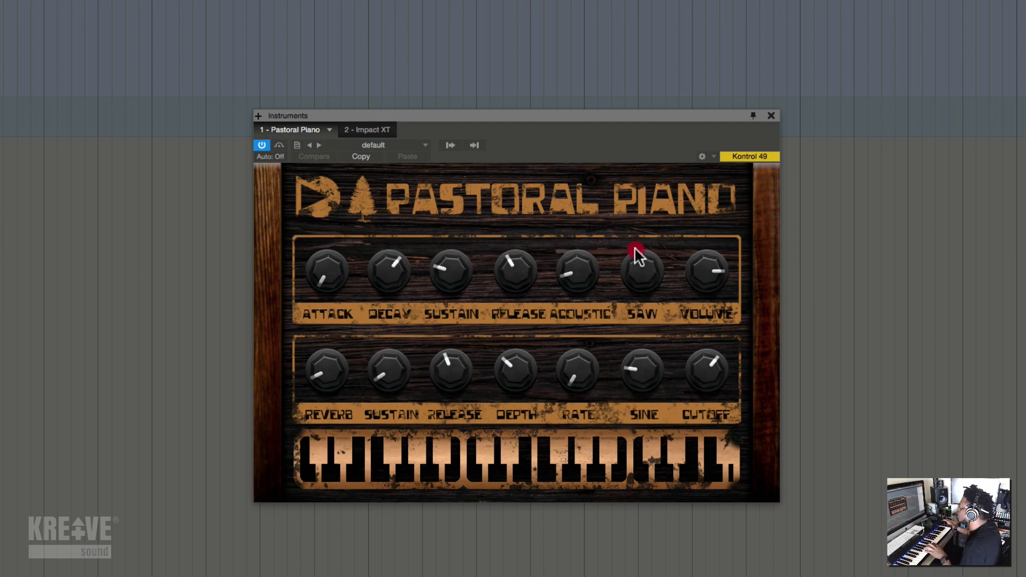
left_click_drag(634, 248, 621, 400)
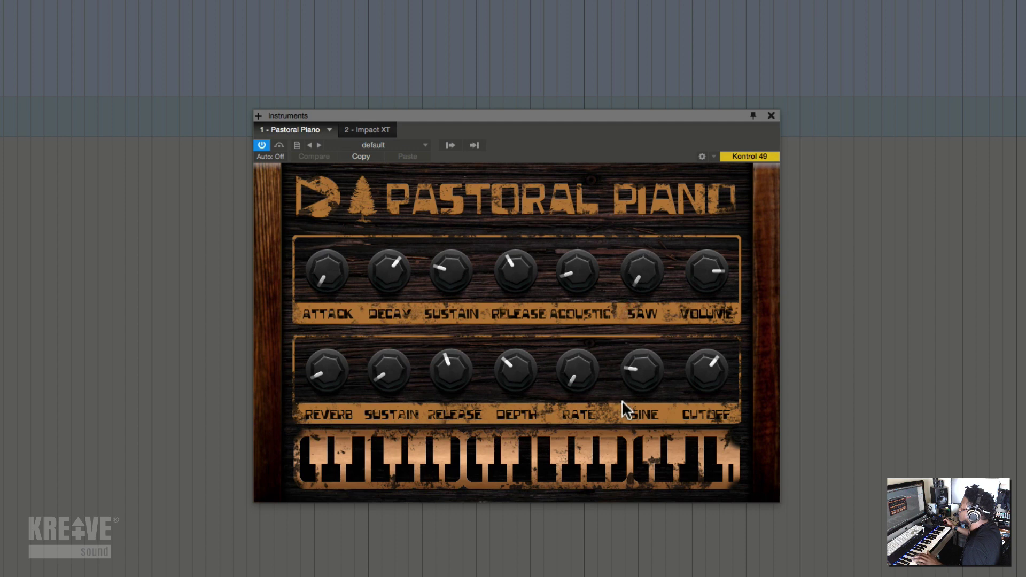
Balance the layers with Acoustic at maximum, Saw at about nine o'clock and Volume at about two o'clock
left_click_drag(583, 250, 607, 88)
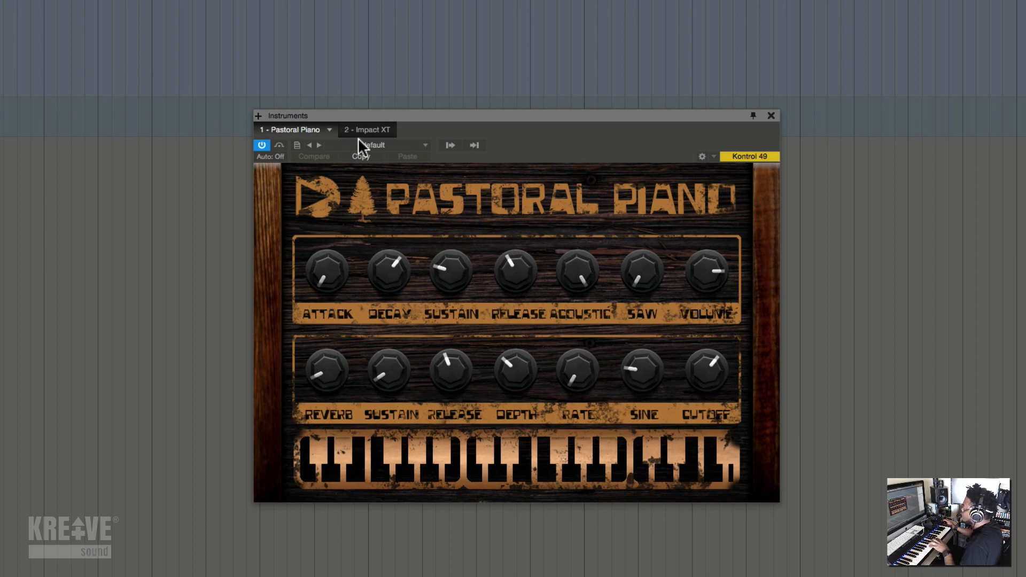
left_click_drag(653, 286, 653, 225)
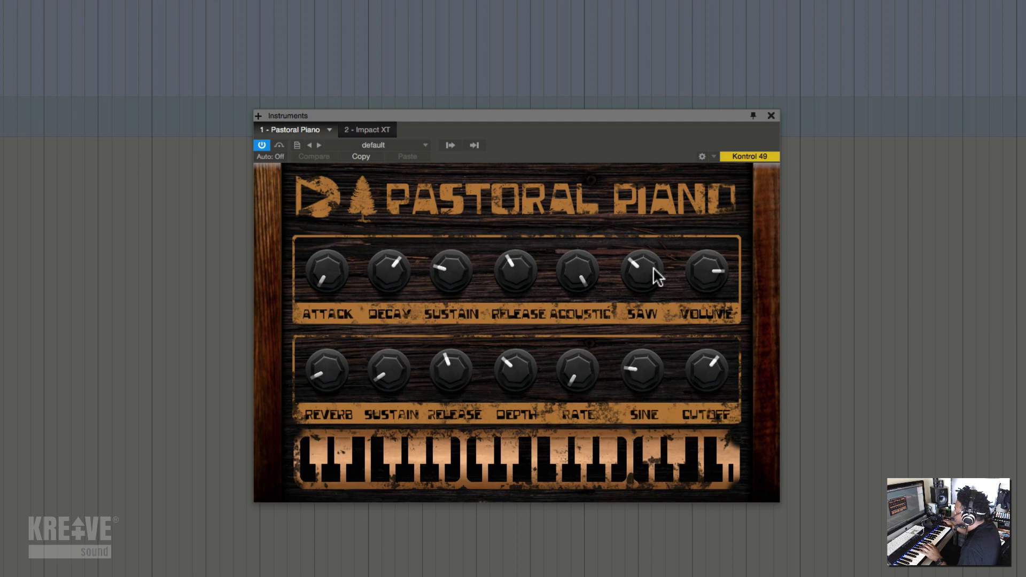
left_click_drag(653, 267, 649, 291)
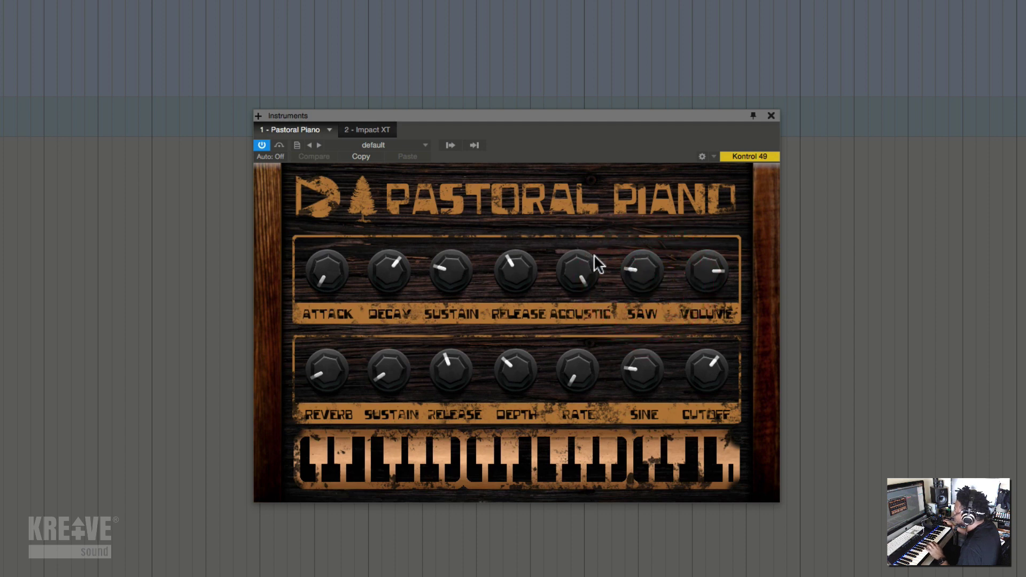
left_click_drag(708, 268, 683, 287)
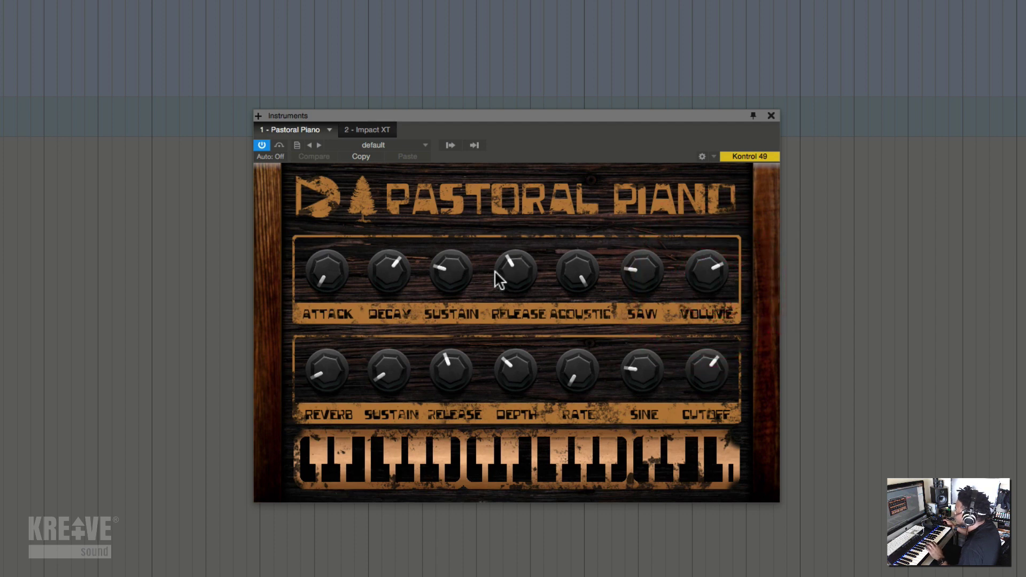
Try higher upper-row Release and Sustain settings, and settle on Sustain at about nine and Release at about ten o'clock
left_click_drag(495, 270, 516, 127)
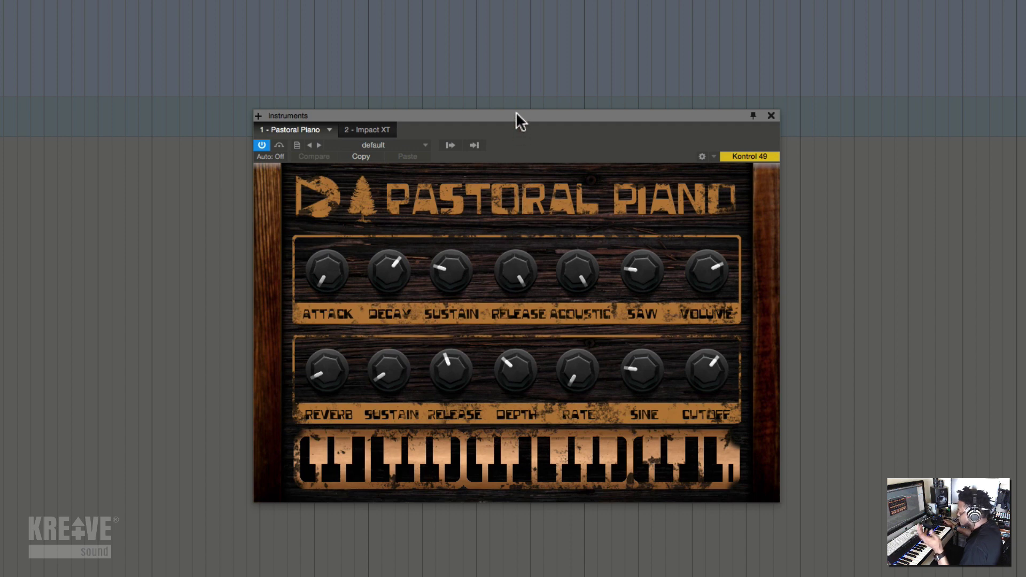
left_click(520, 199)
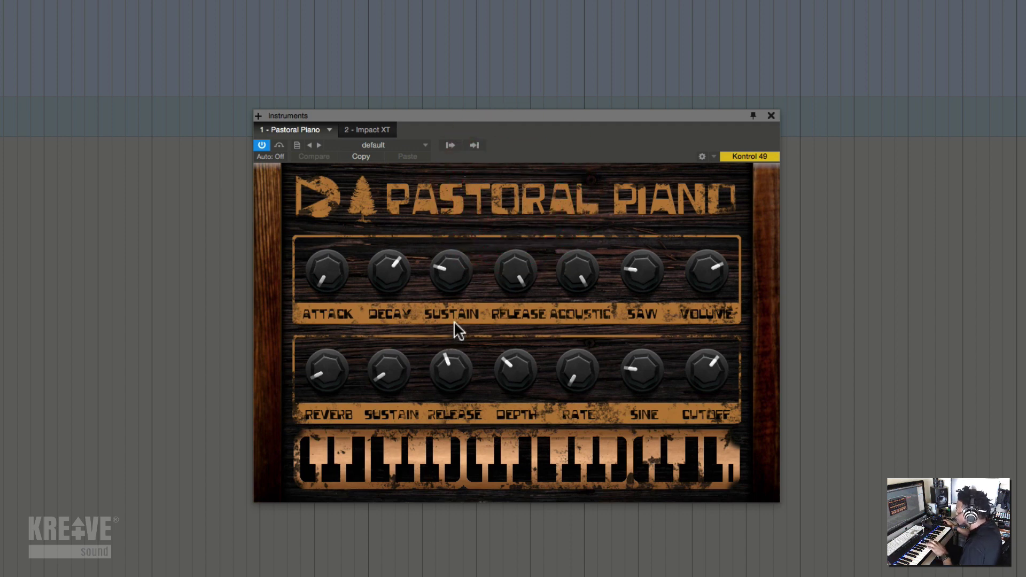
left_click_drag(453, 273, 470, 185)
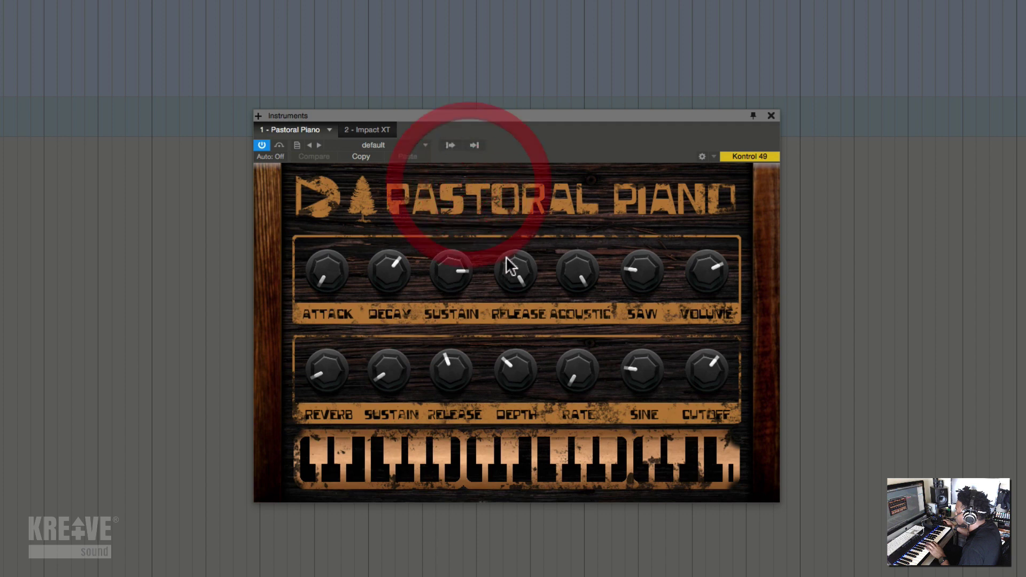
left_click(458, 430)
left_click_drag(453, 293, 436, 366)
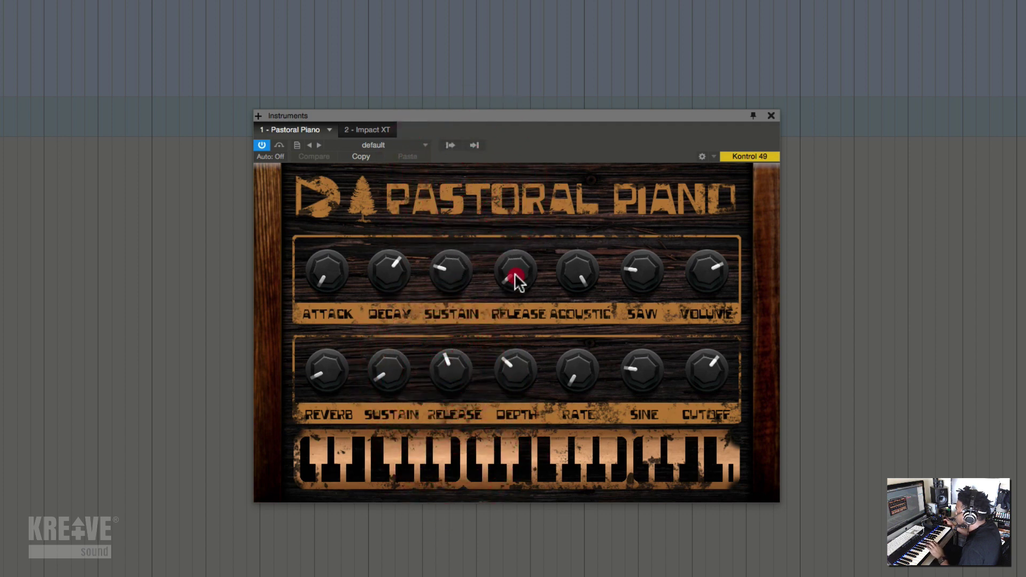
left_click_drag(513, 280, 535, 226)
Reduce the lower-row Release to about eight o'clock and raise Depth to about half past four
left_click_drag(448, 364, 435, 417)
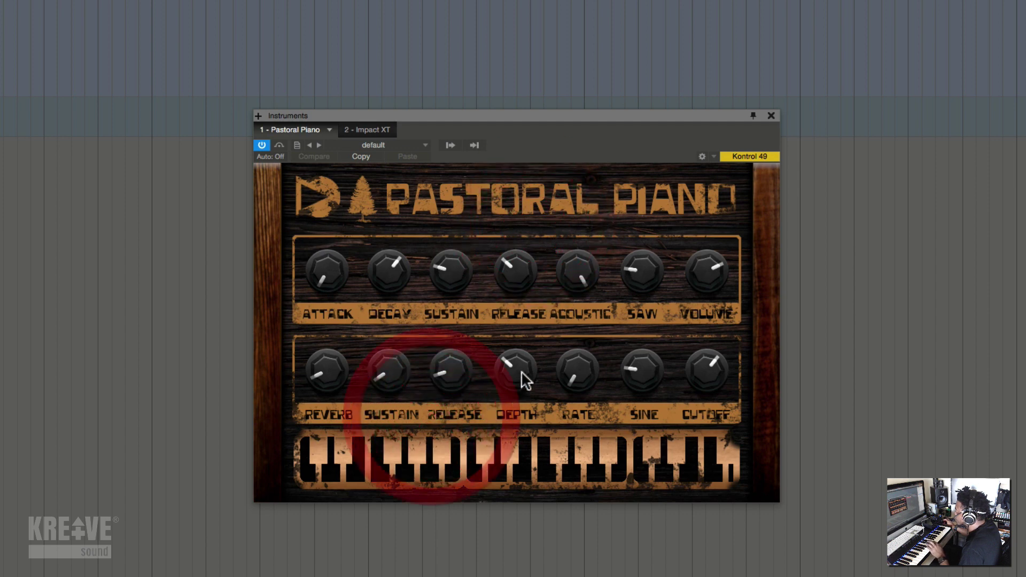
left_click_drag(519, 371, 552, 277)
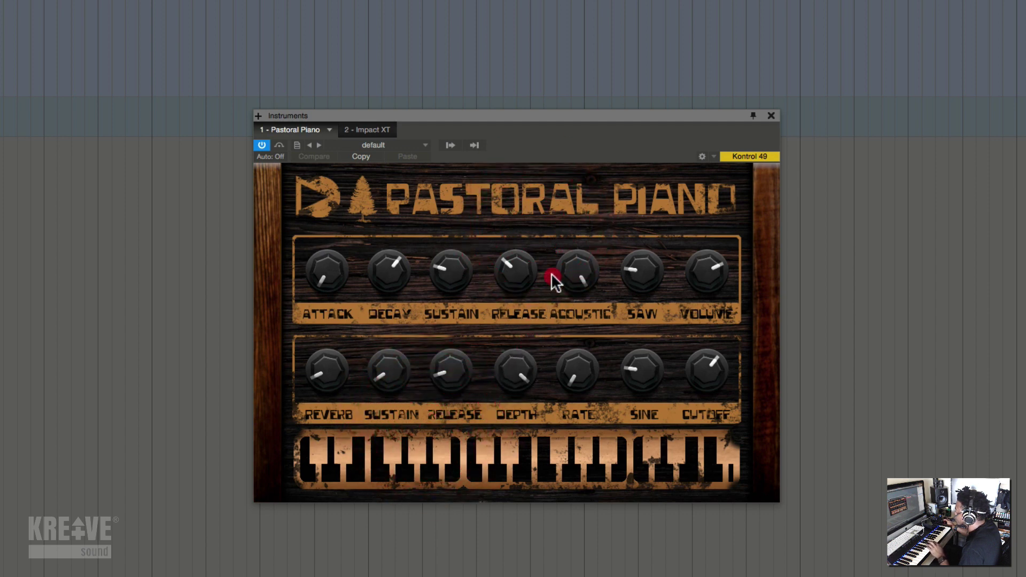
Turn the Sine, Rate, Depth, Saw, lower-row Release, lower-row Sustain and Reverb knobs down to minimum
left_click_drag(649, 370, 632, 554)
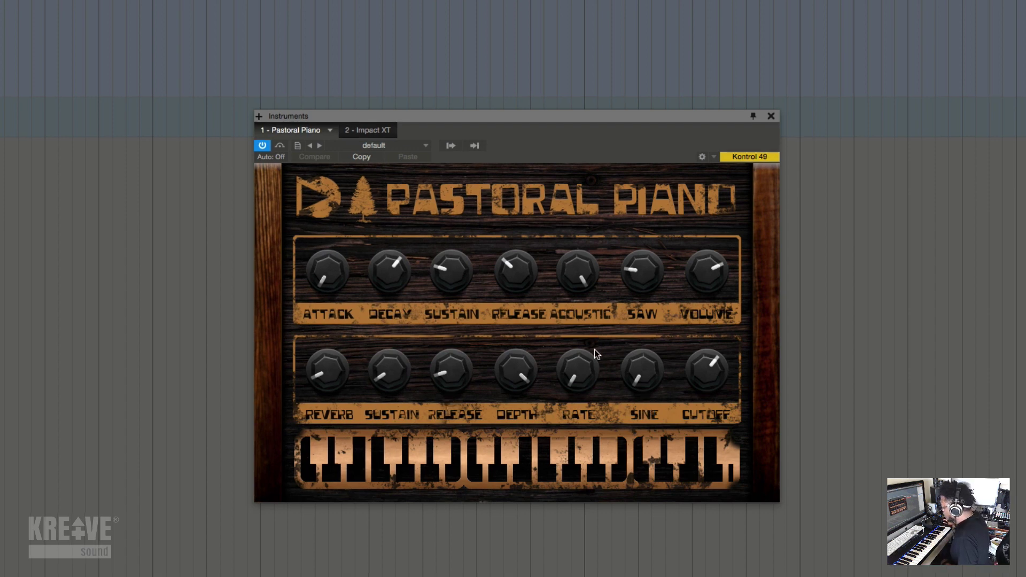
left_click_drag(578, 369, 578, 466)
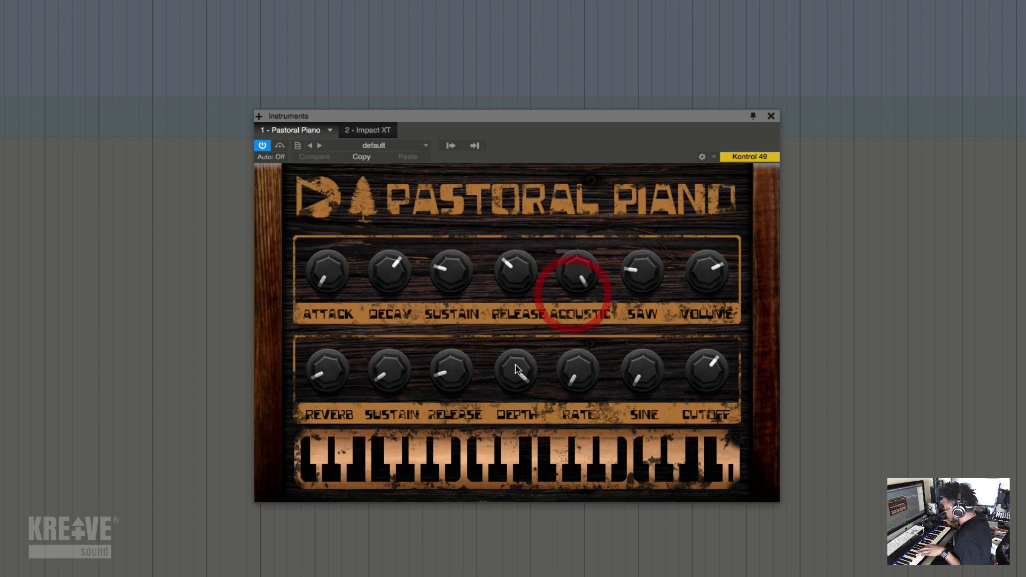
left_click_drag(517, 372, 537, 537)
left_click_drag(645, 275, 646, 401)
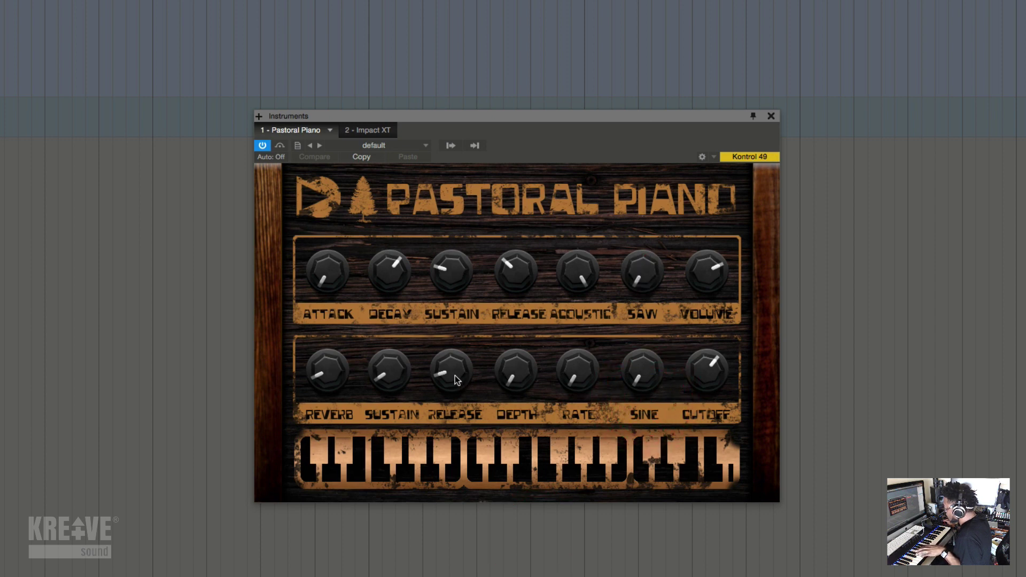
left_click_drag(454, 376, 456, 445)
left_click_drag(378, 361, 378, 454)
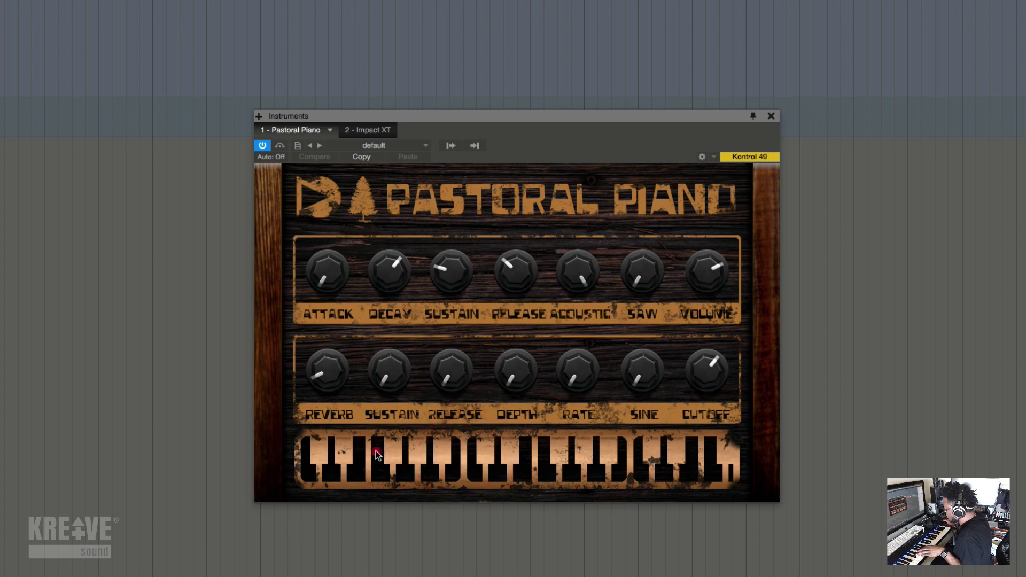
left_click_drag(325, 370, 340, 439)
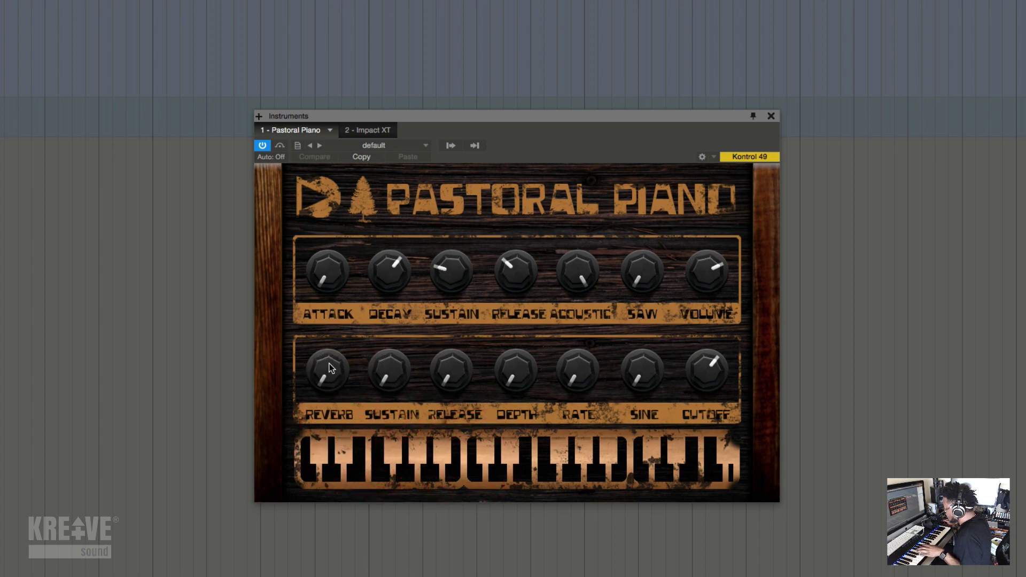
Raise Pastoral Piano's Reverb to about two o'clock and add the Chorder note effect to its track
left_click_drag(331, 369, 322, 251)
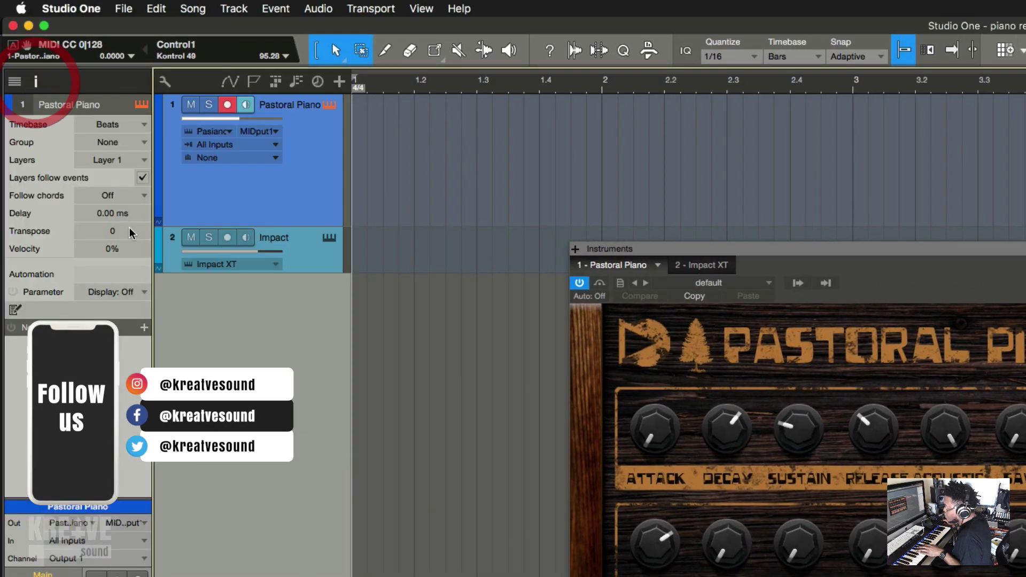
left_click(145, 328)
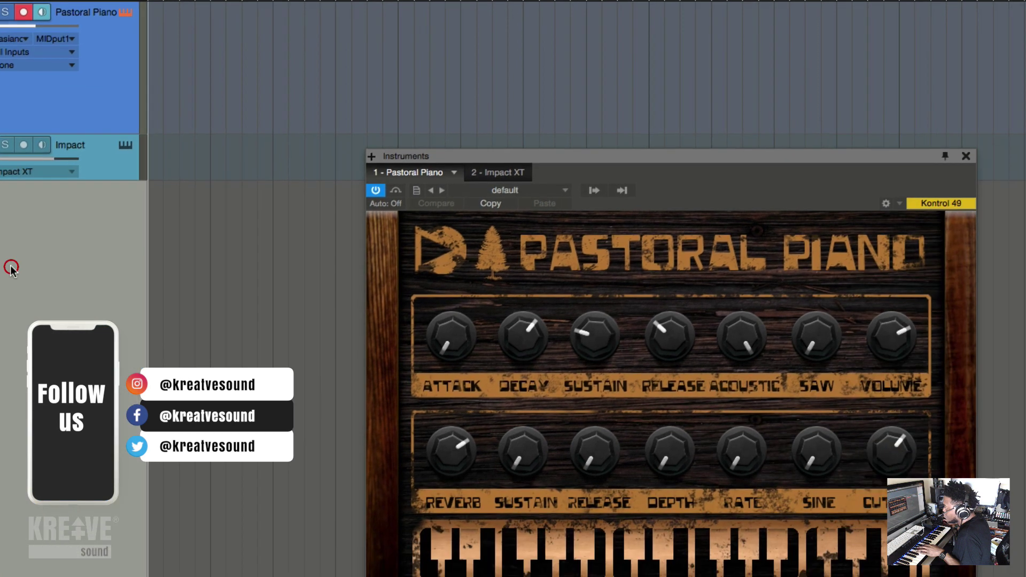
left_click(214, 362)
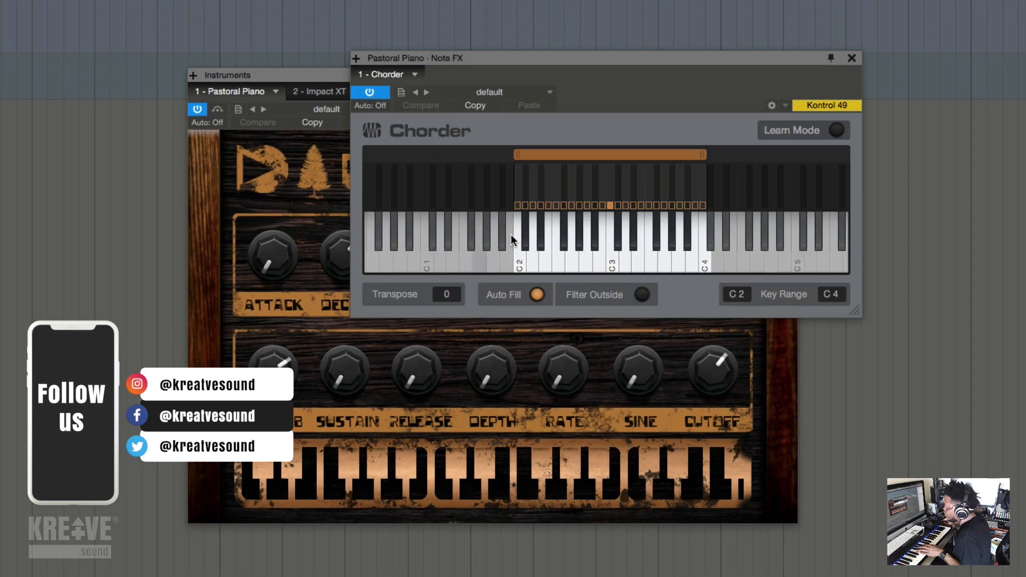
Load the Neo Soul Chord Group 1 (Use E. Piano) preset in Chorder
left_click(543, 92)
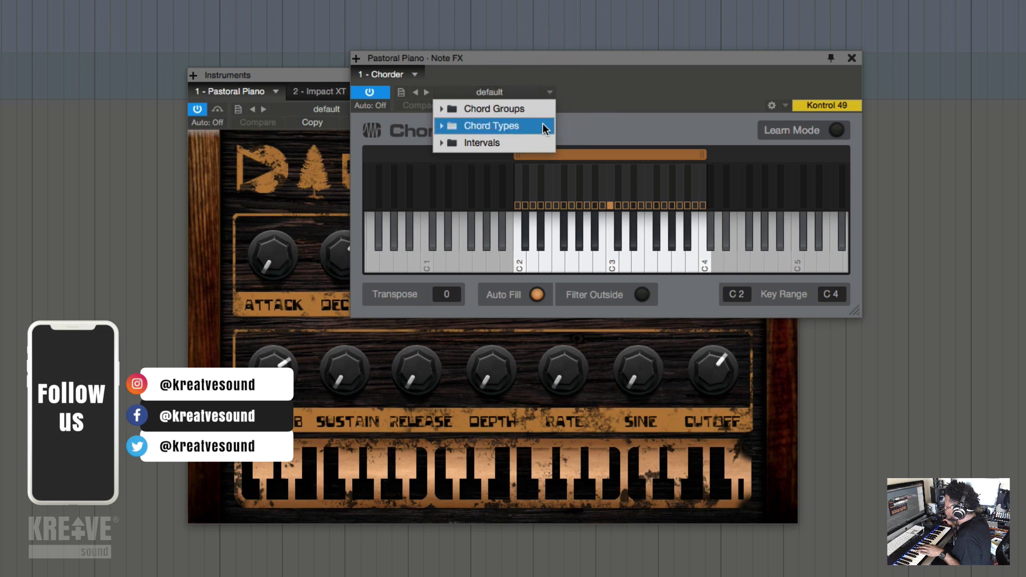
left_click(504, 126)
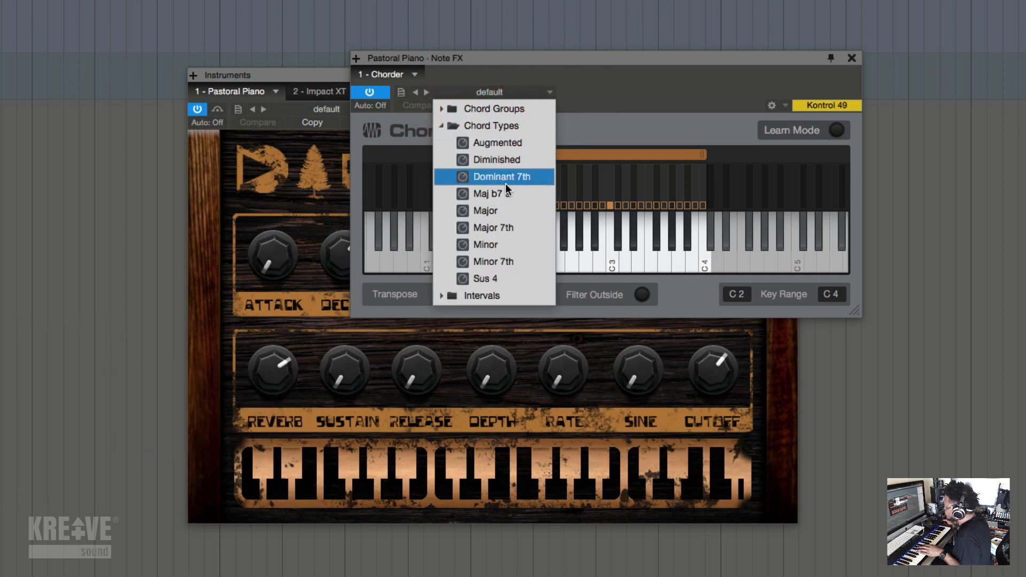
left_click(486, 108)
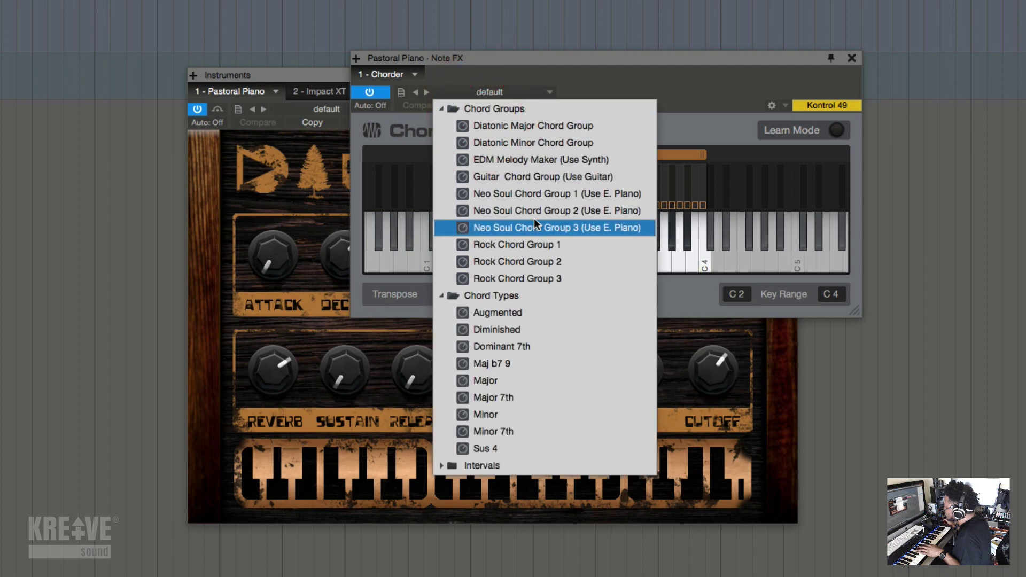
left_click(544, 196)
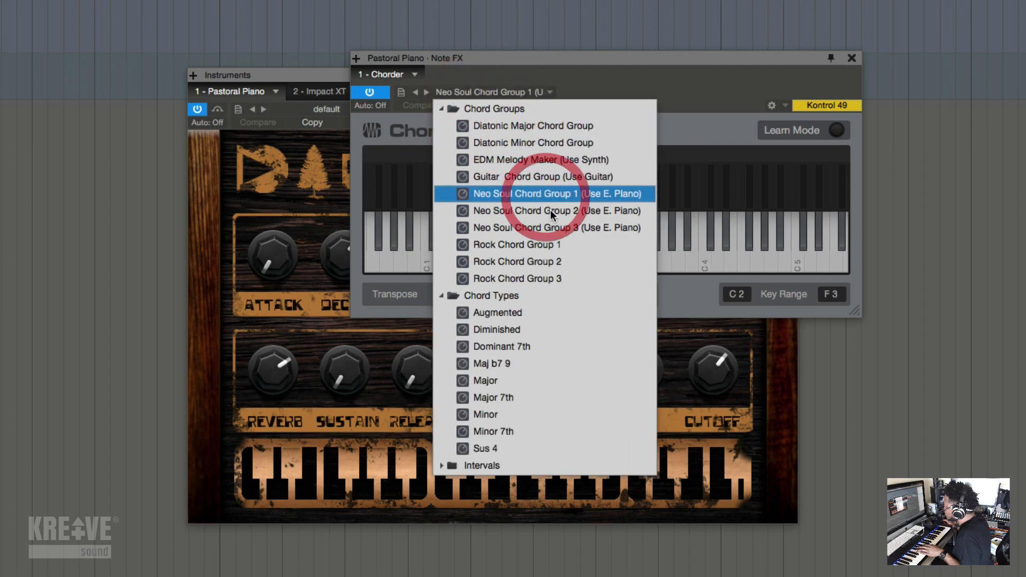
left_click(698, 60)
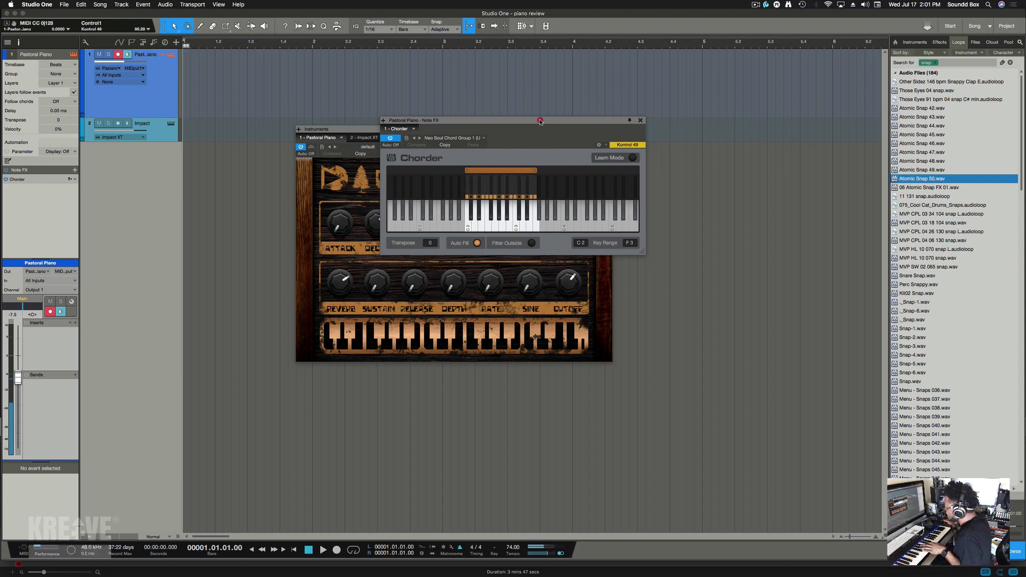
Move the Chorder window away from the instrument and set its Transpose to 12
left_click_drag(541, 122, 672, 116)
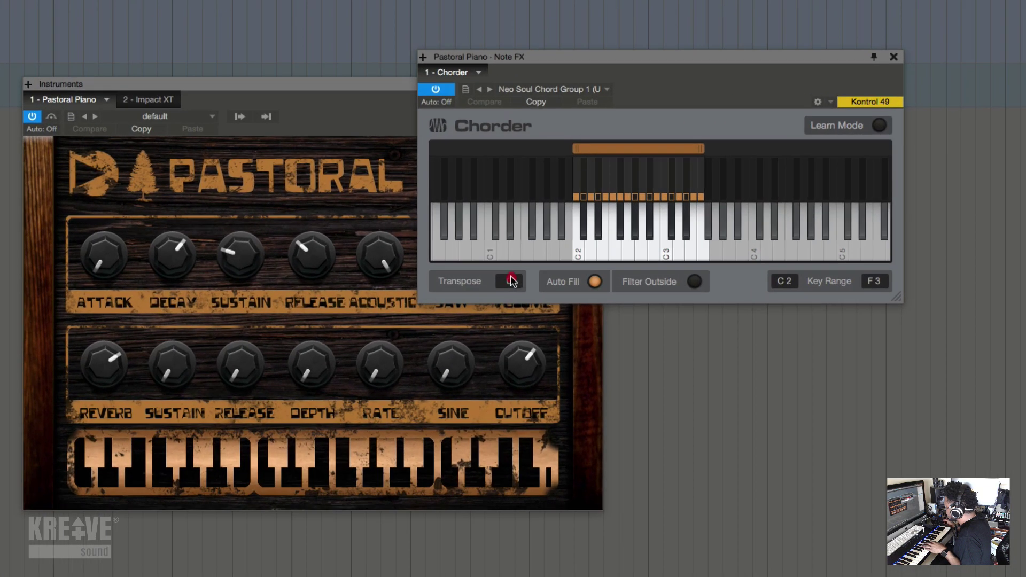
left_click(563, 236)
left_click_drag(511, 275, 516, 282)
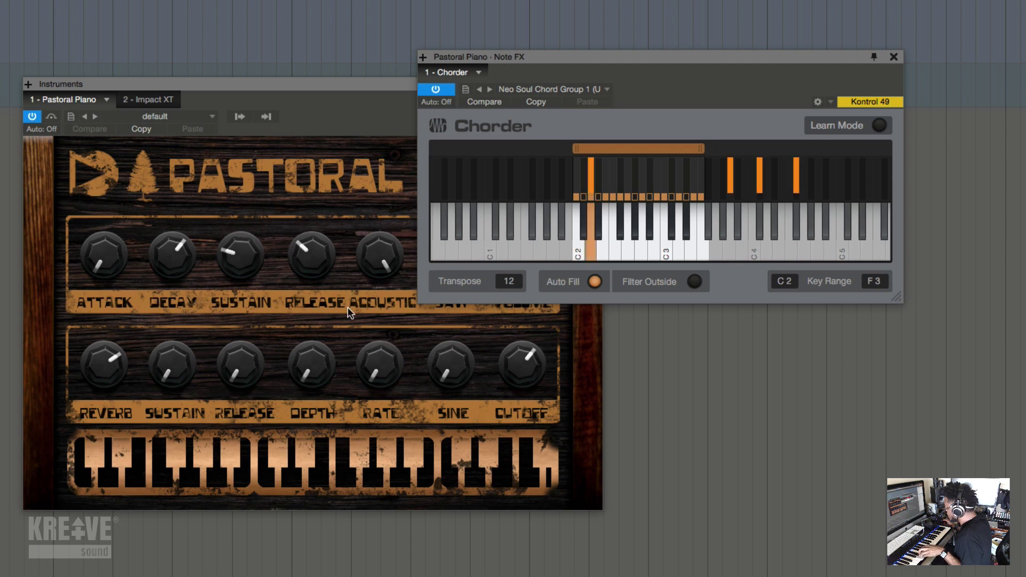
Lower Pastoral Piano's upper-row Sustain to about eight o'clock and Decay to about half past ten
left_click_drag(241, 261, 242, 286)
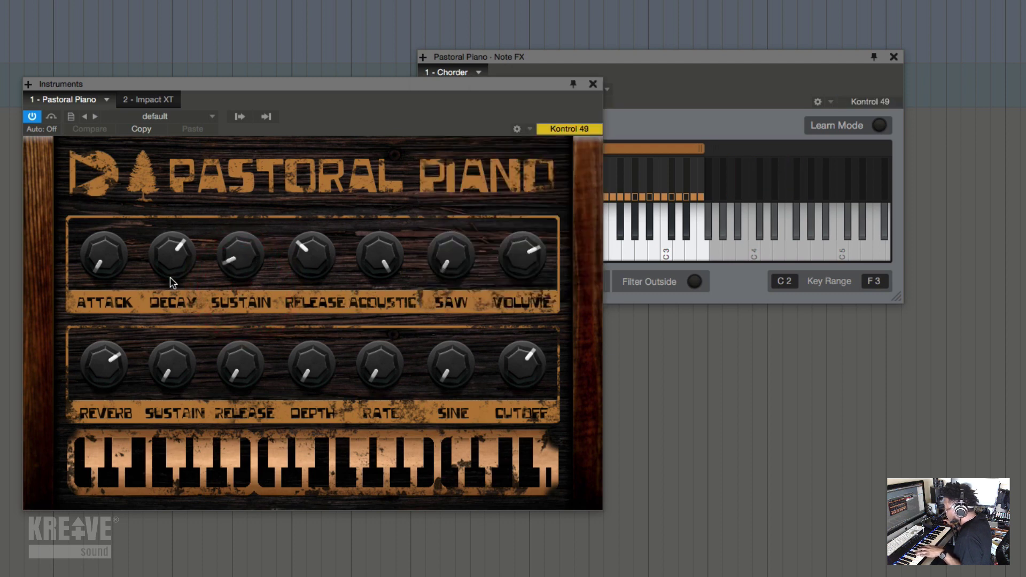
left_click_drag(170, 259, 167, 308)
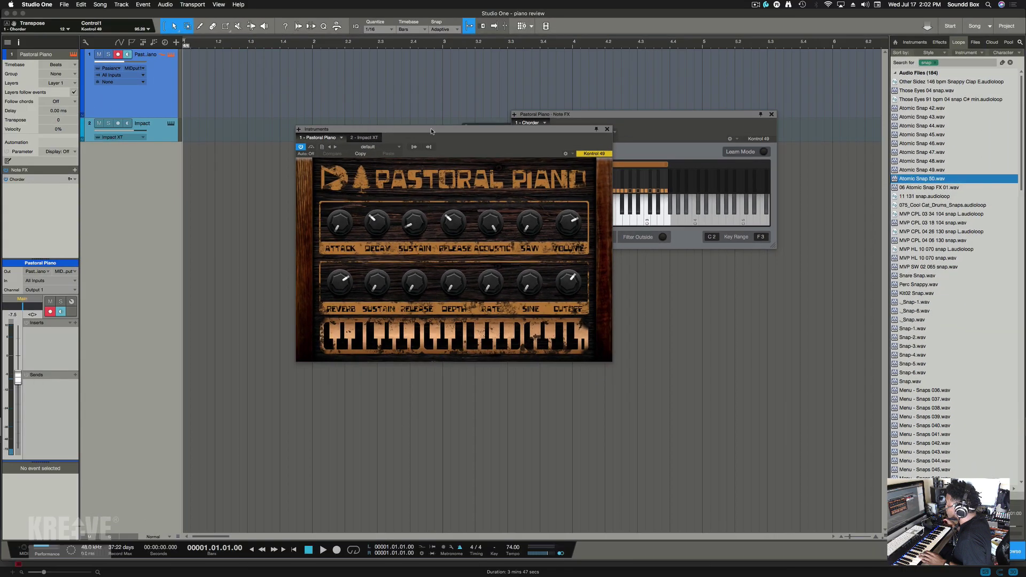
Show the device list in the Performance Monitor beside the instrument window and reduce Pastoral Piano's Decay to about nine o'clock
left_click_drag(432, 131, 599, 174)
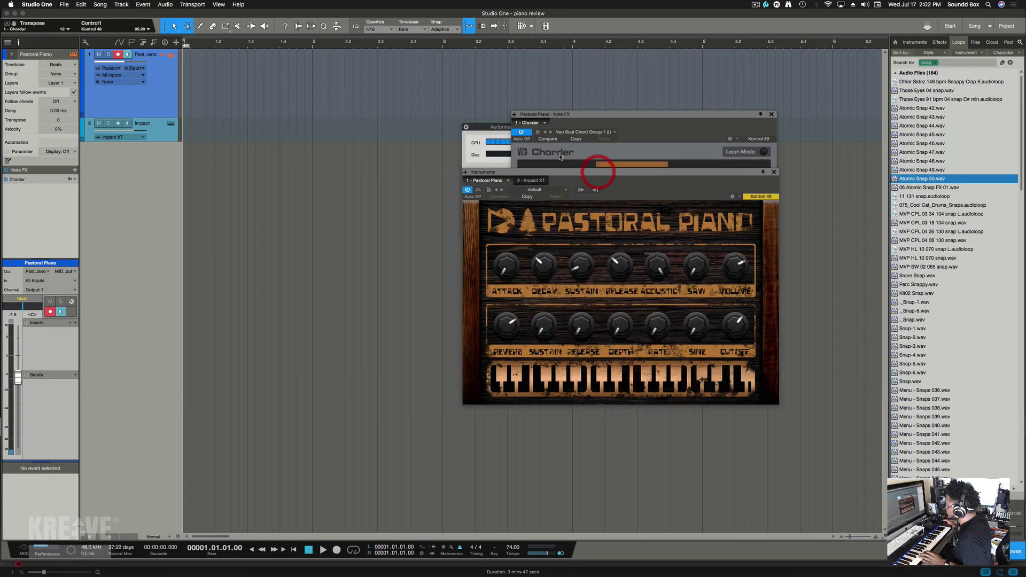
left_click_drag(416, 127, 321, 127)
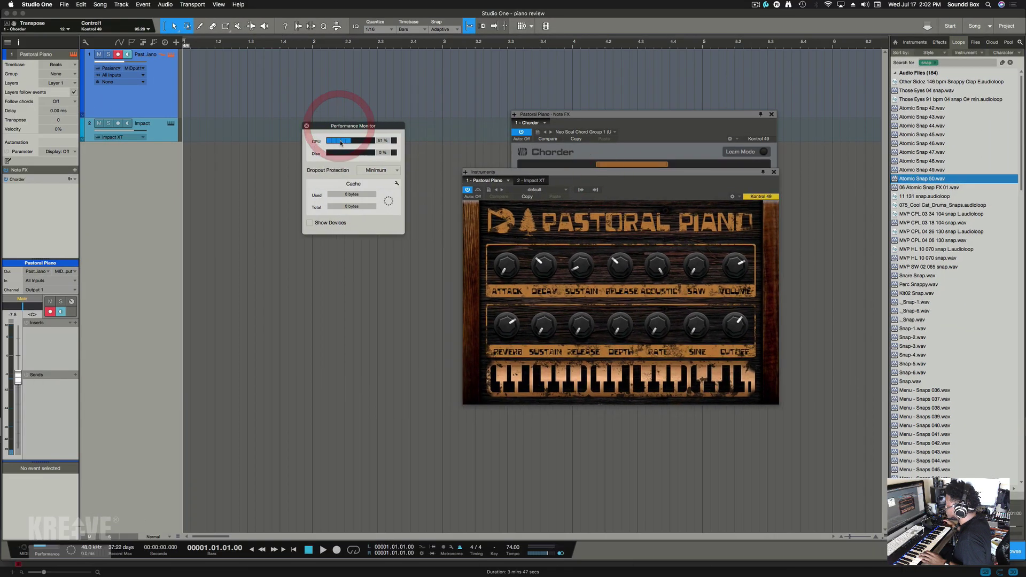
left_click(310, 223)
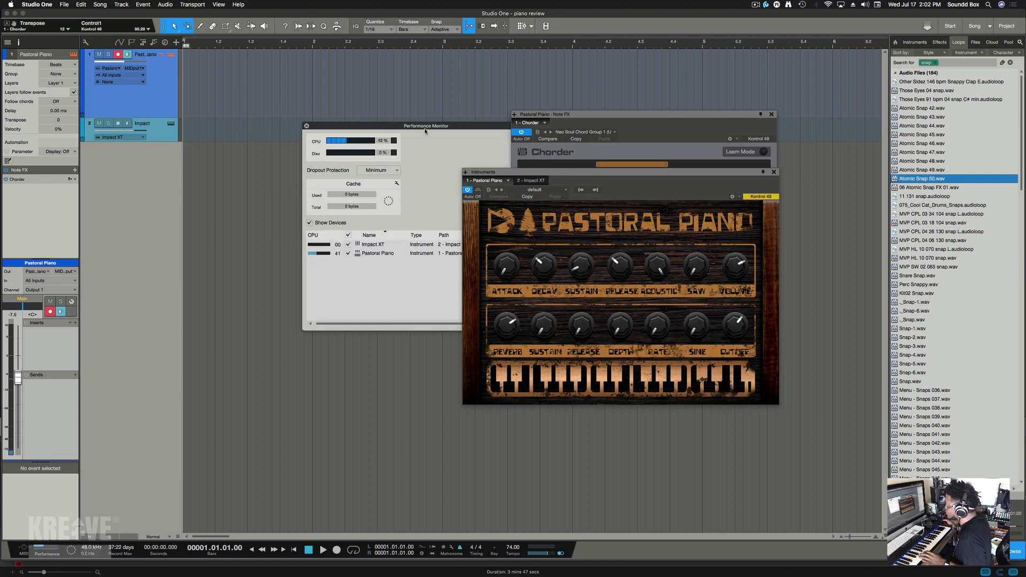
left_click_drag(419, 127, 309, 126)
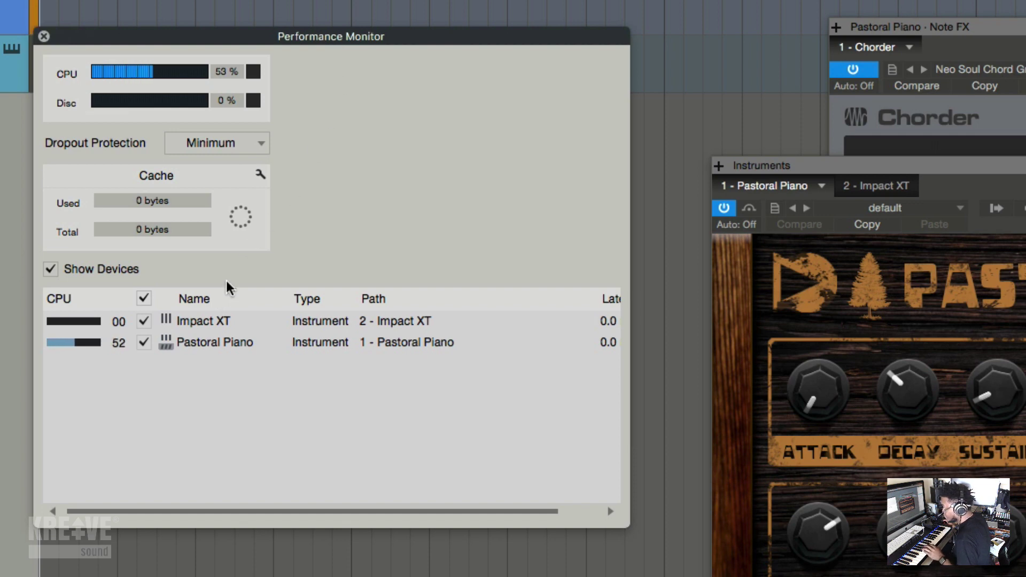
left_click(227, 298)
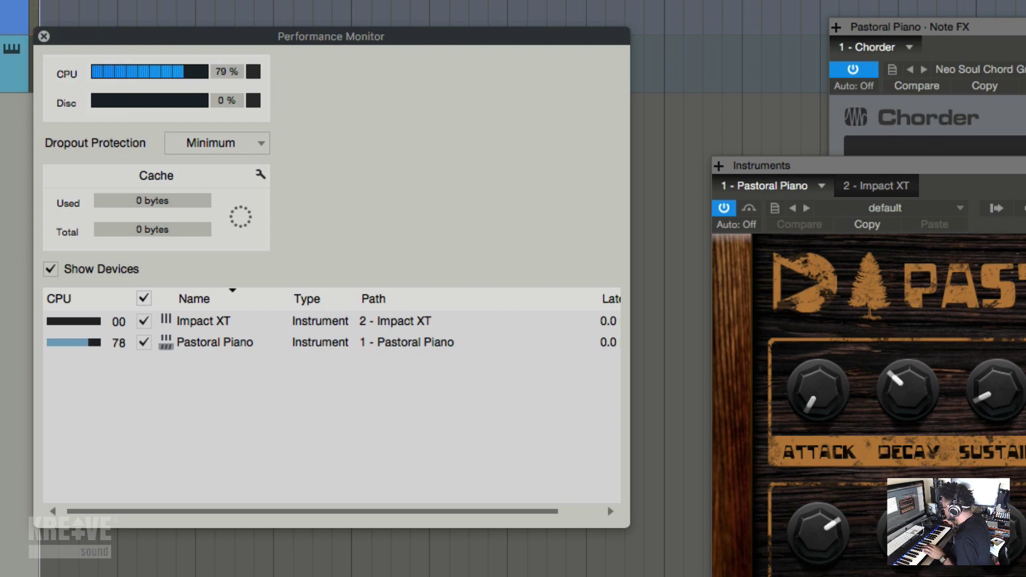
left_click_drag(906, 413, 906, 422)
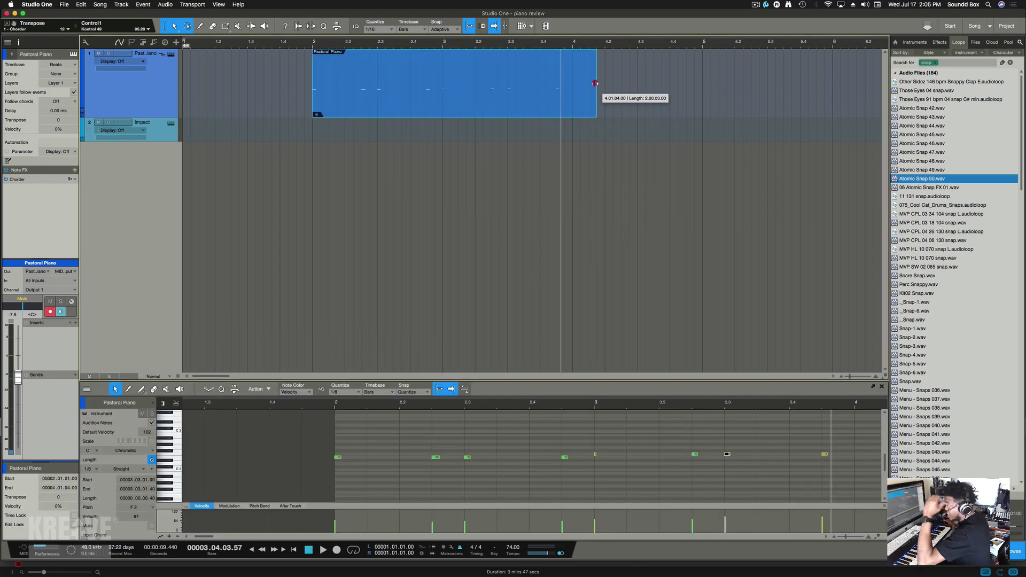
Extend the recorded Pastoral Piano note event to bar 5 and bounce it to a new audio track
left_click_drag(595, 84, 698, 87)
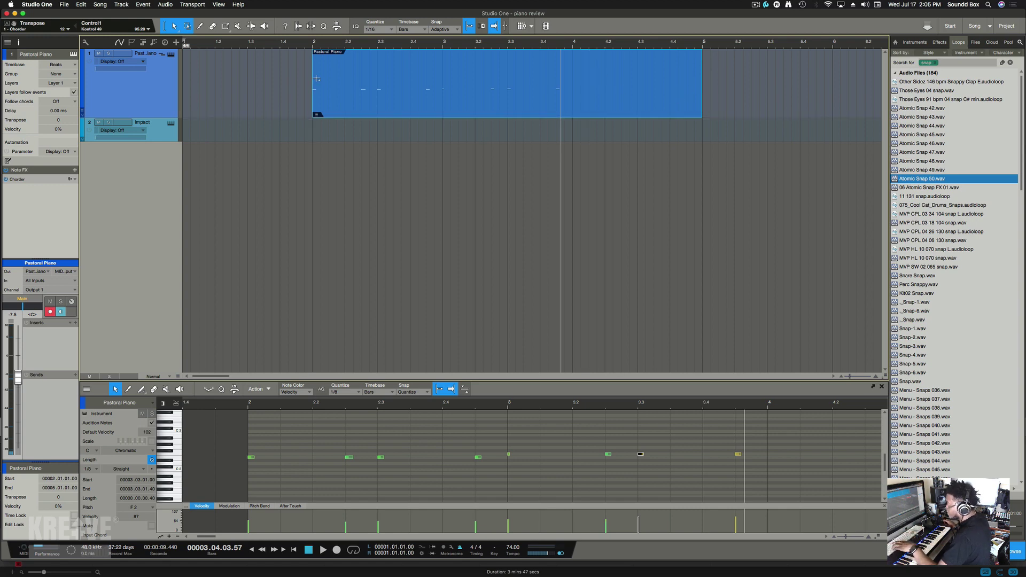
key("super+b")
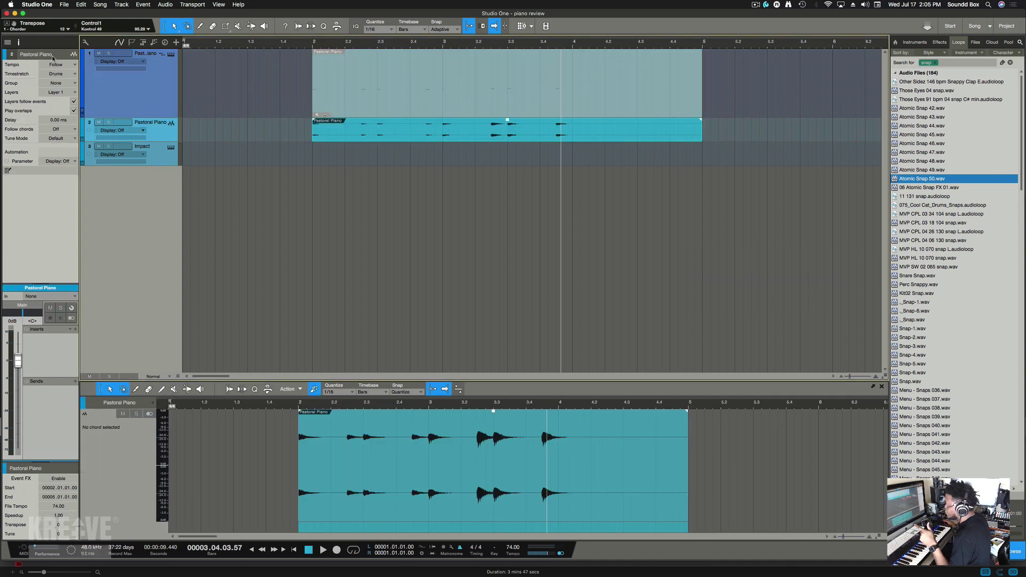
Mute the Pastoral Piano instrument track and move the bounced audio event to the start of bar 1
left_click(151, 86)
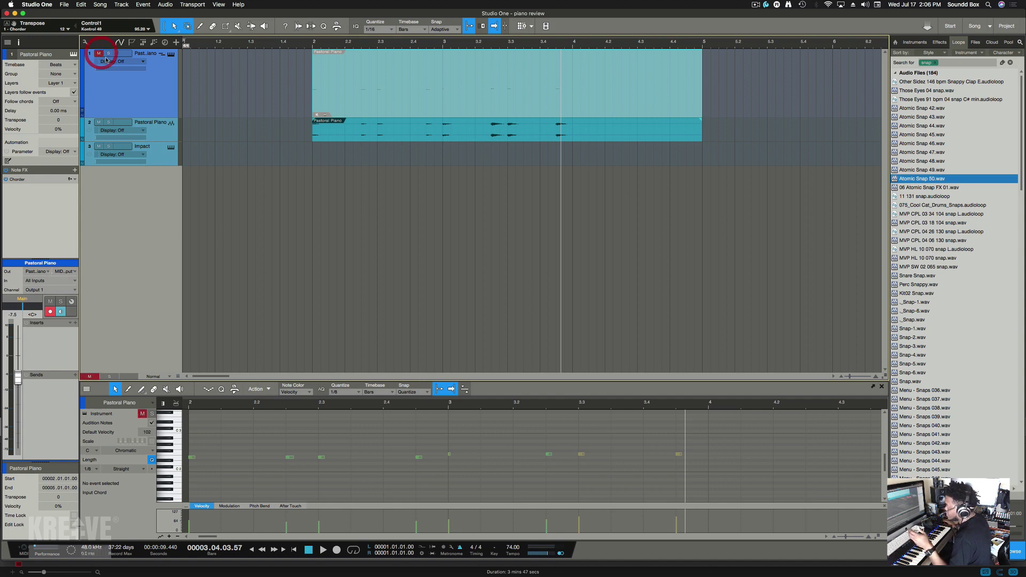
left_click_drag(346, 137, 217, 127)
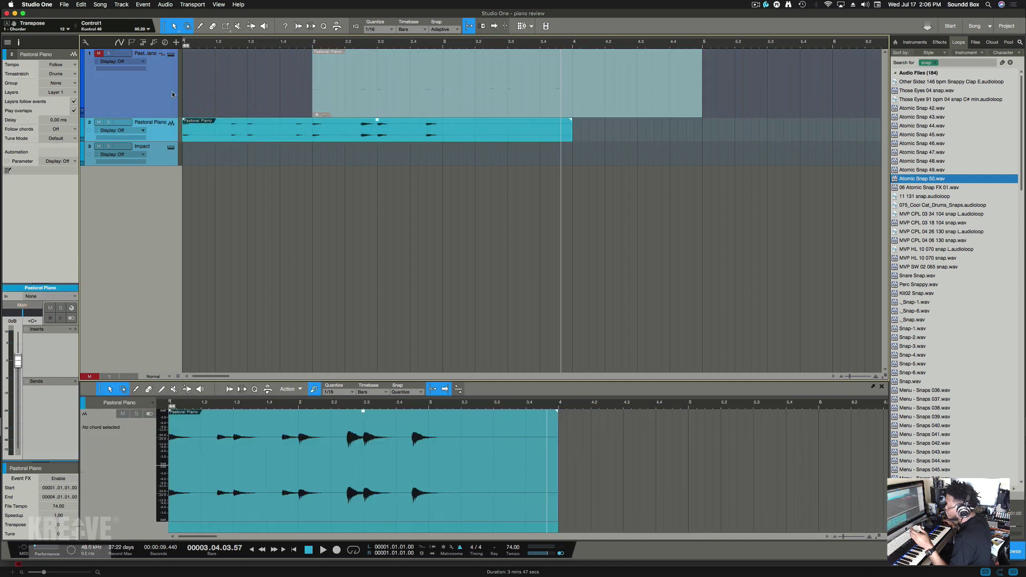
Deactivate the Pastoral Piano instrument and close its window
left_click(170, 54)
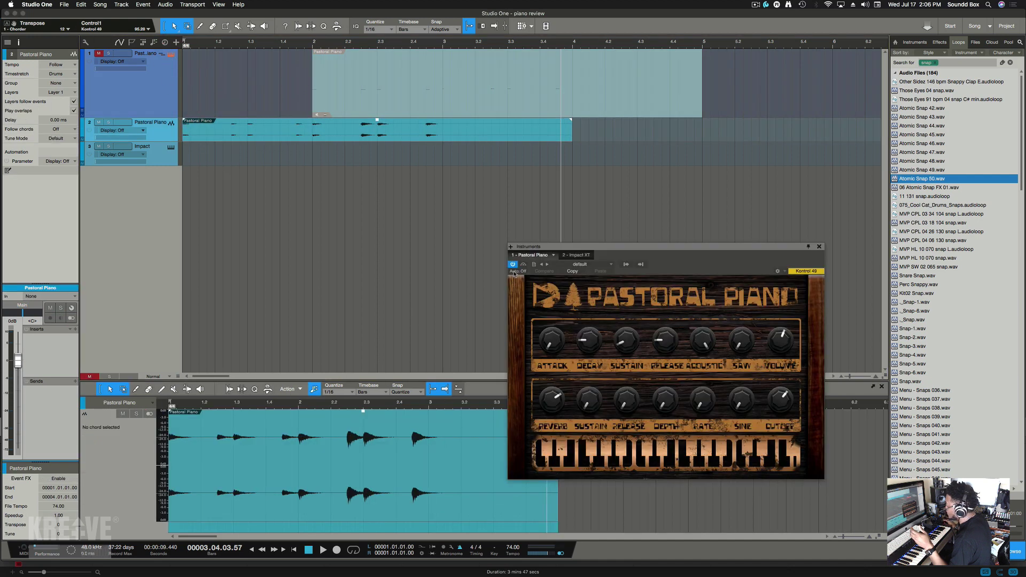
left_click(820, 247)
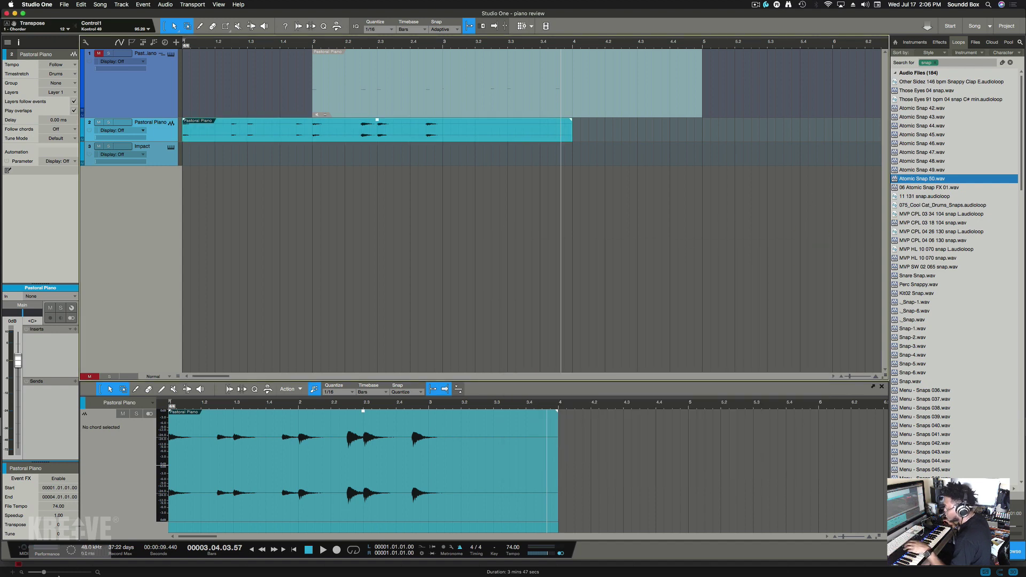
Check the CPU load with Pastoral Piano deactivated in the Performance Monitor, and close the monitor
left_click(48, 550)
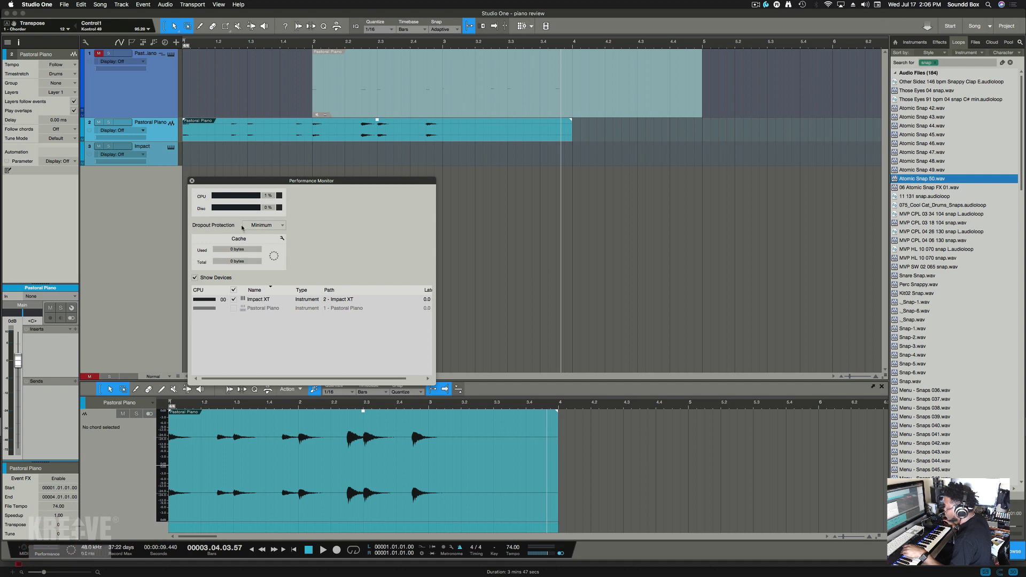
left_click_drag(237, 179, 436, 137)
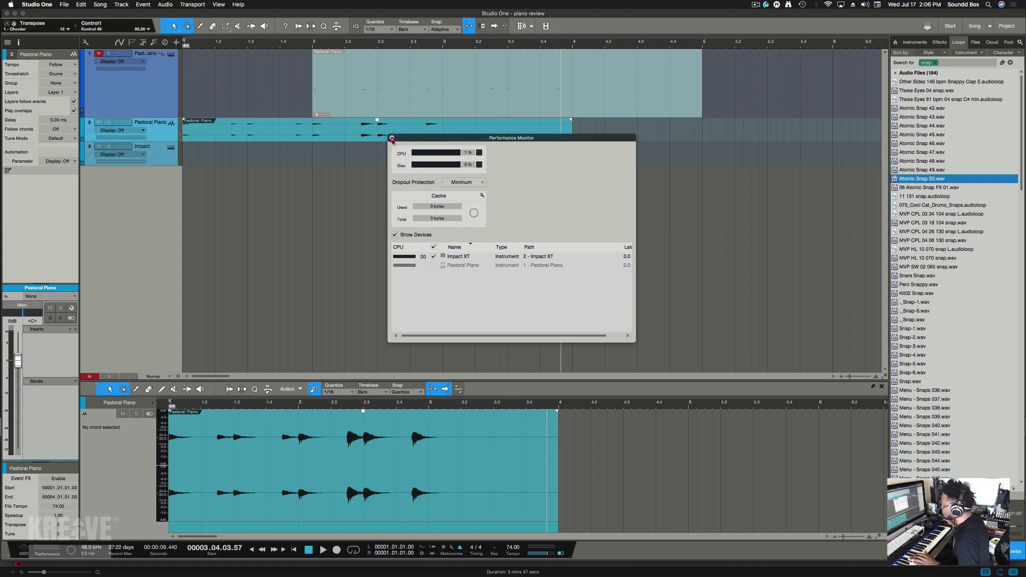
left_click(392, 138)
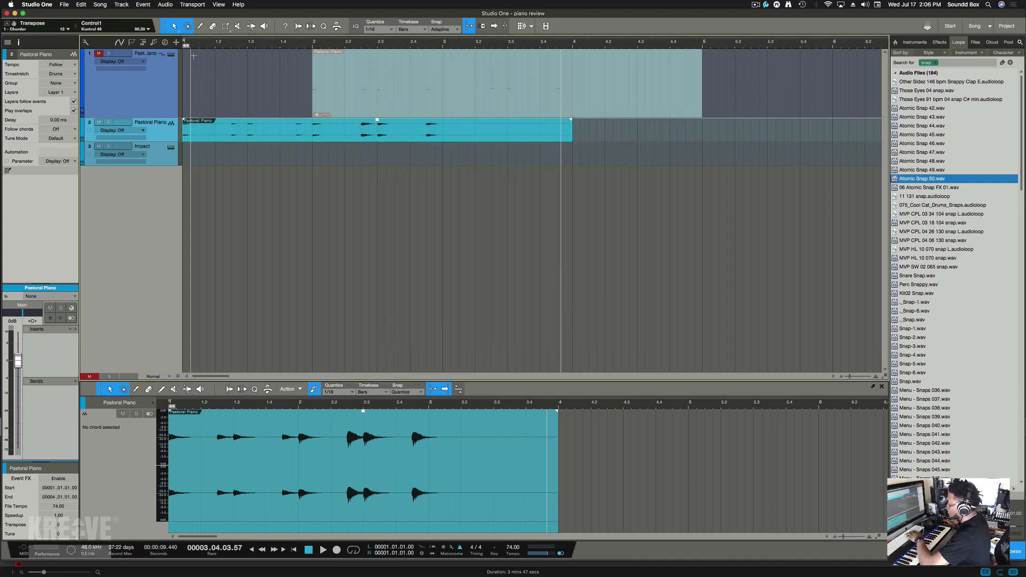
During playback, add an 08 BBL KICK hit on step 9 of the Impact pattern and duplicate the pattern into bar 2
key("space")
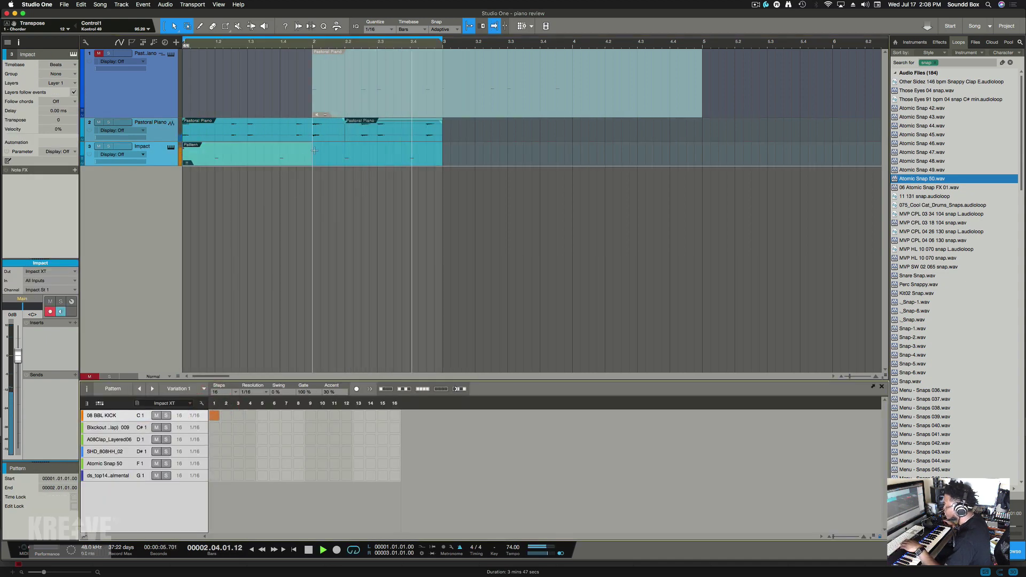
left_click(284, 162)
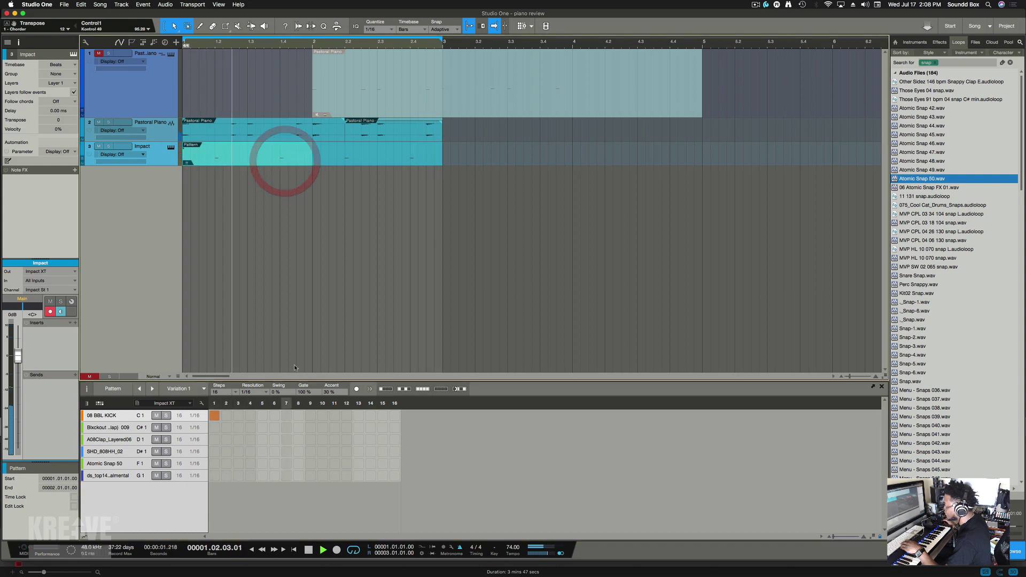
left_click(310, 415)
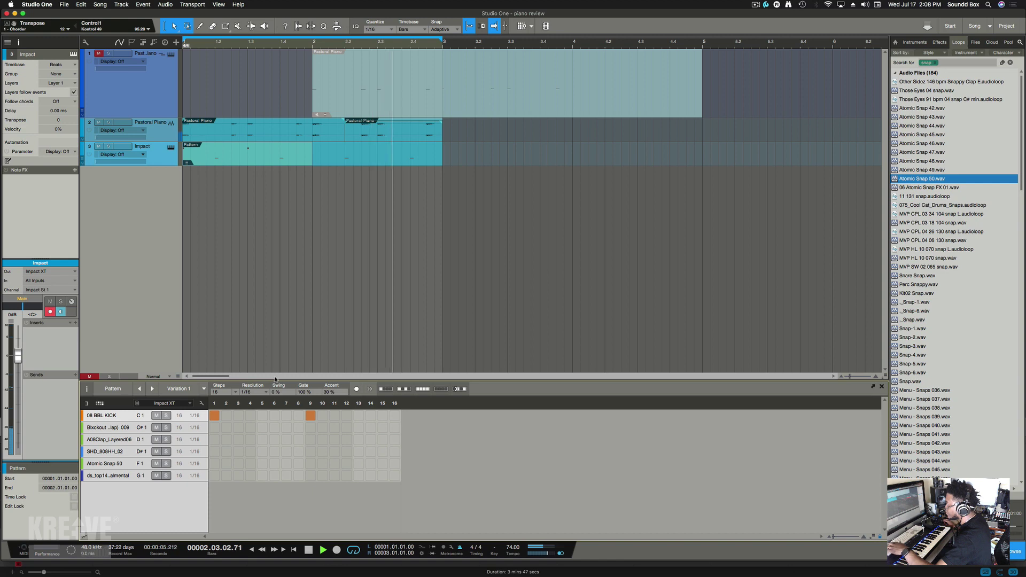
left_click(299, 159)
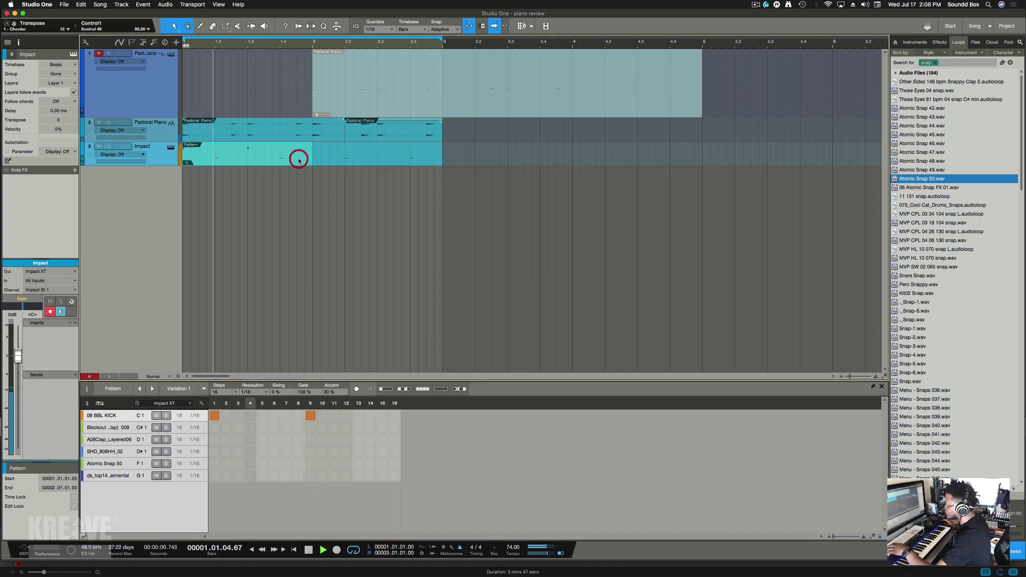
key("d")
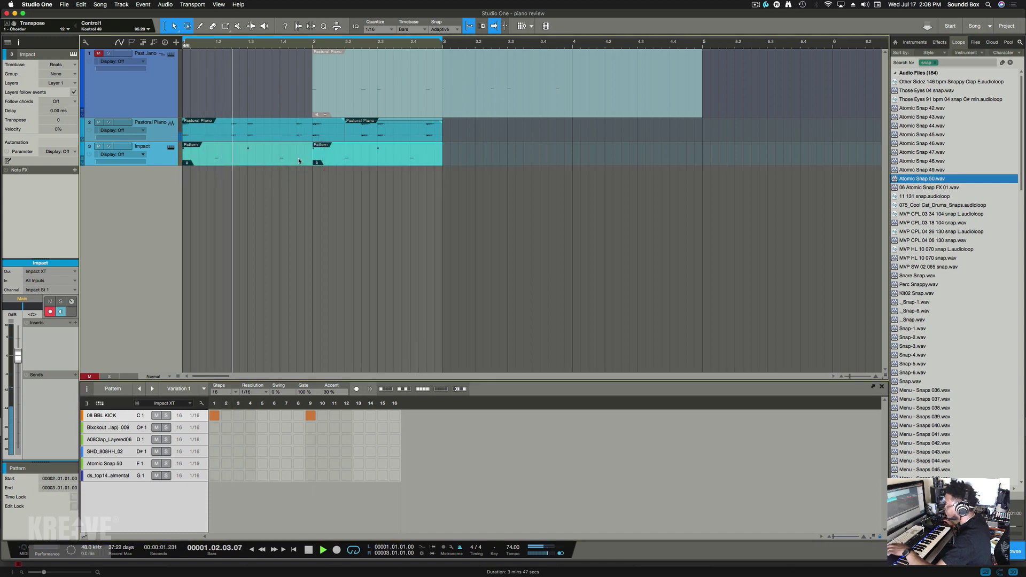
Move the second 08 BBL KICK hit to step 11 and add a ds_top140_metalmental hit on step 1
left_click(311, 415)
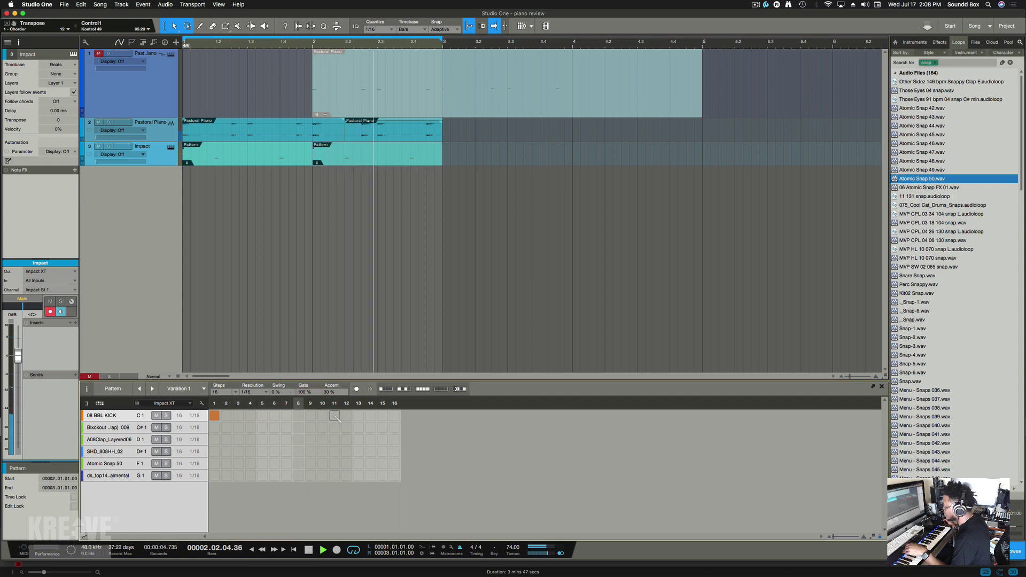
left_click(335, 416)
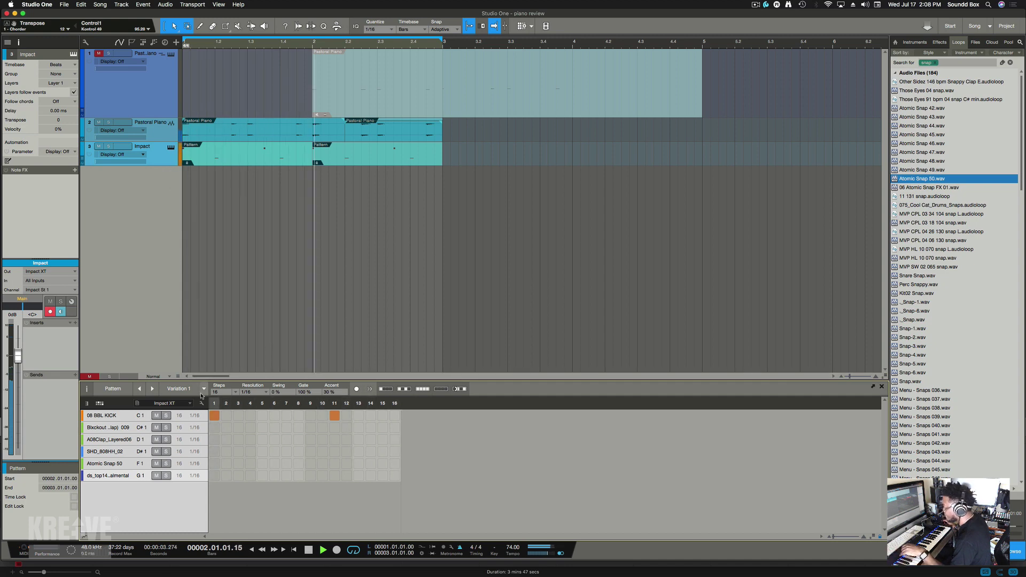
left_click(214, 476)
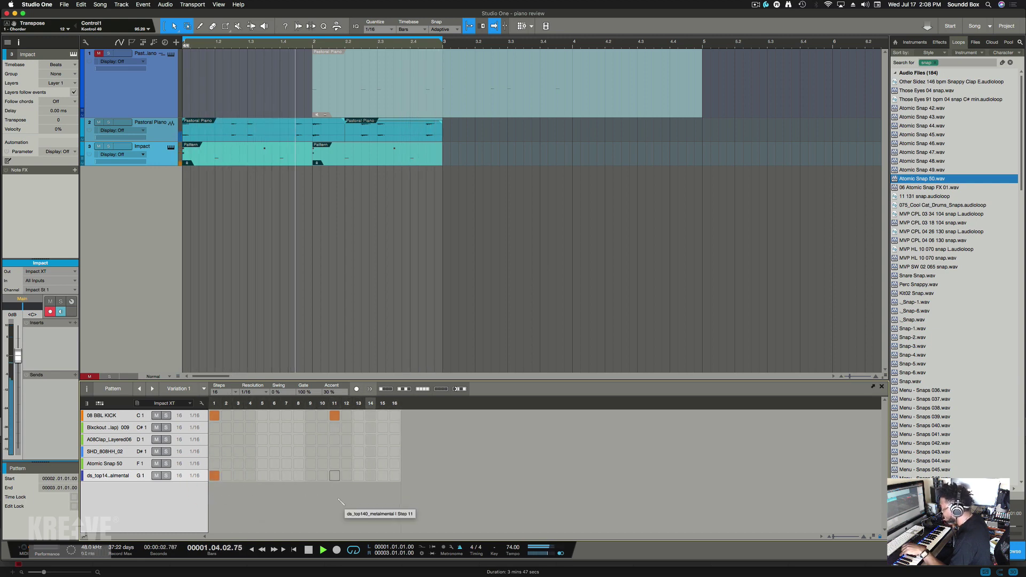
Open the Impact track's drum instrument and lower the amp gain of the SHD_808HH_02 and ds_top140_metalmental pads
left_click(171, 148)
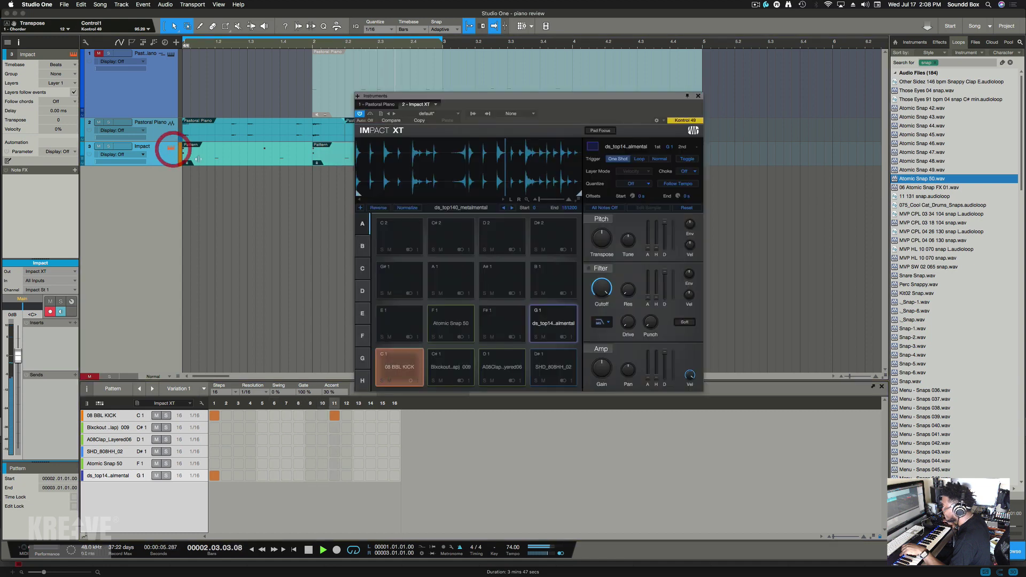
left_click(563, 374)
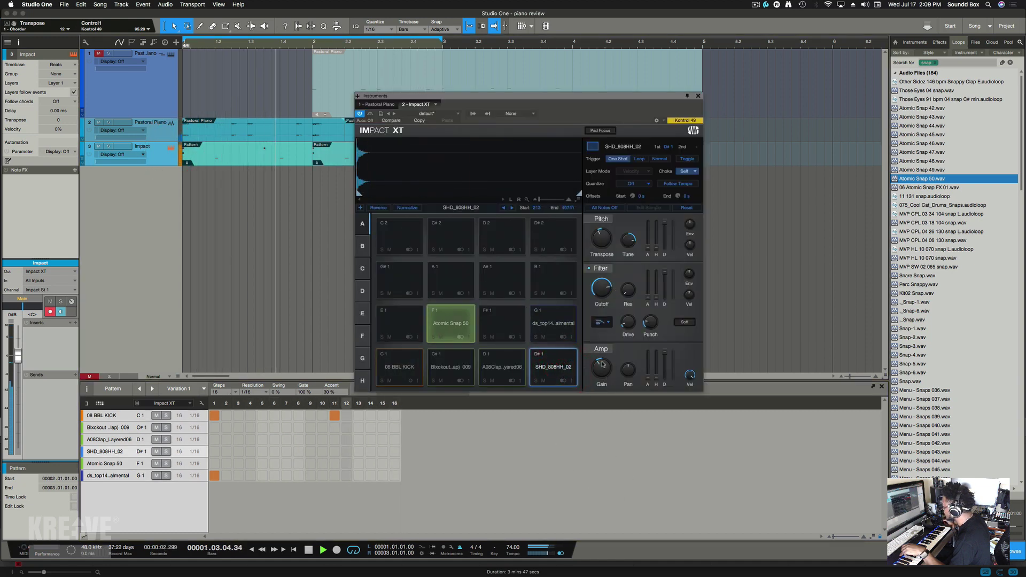
left_click_drag(602, 364, 604, 380)
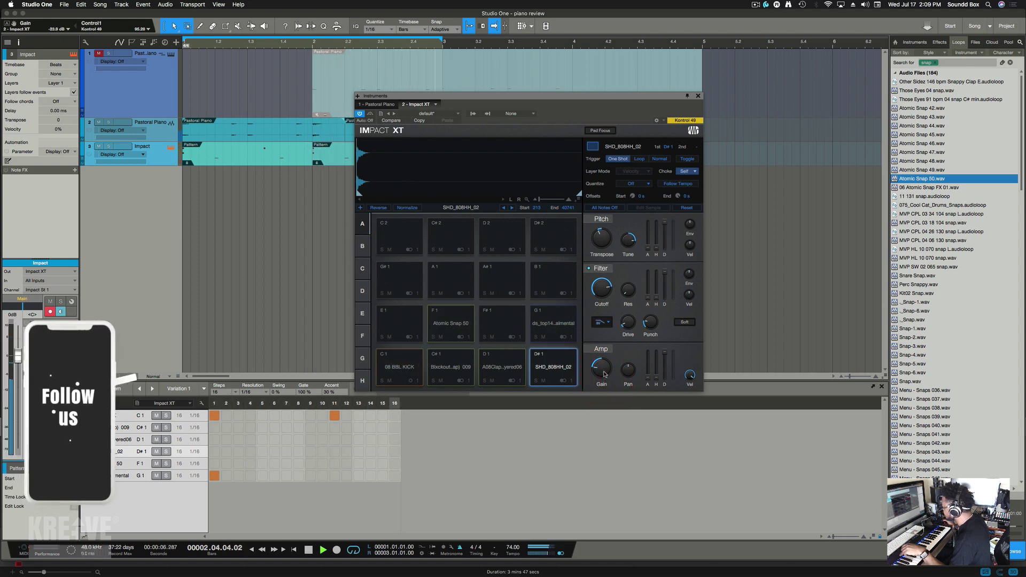
left_click(562, 324)
left_click_drag(603, 369, 604, 387)
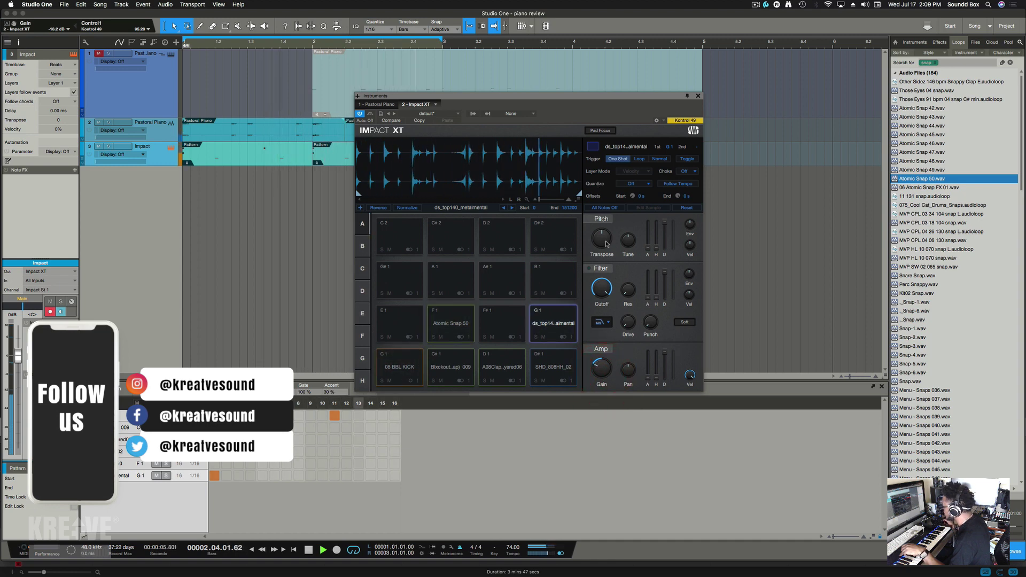
Adjust the pitch of the ds_top140_metalmental pad, raising its fine tuning slightly and leaving Transpose at zero
left_click_drag(607, 244, 605, 237)
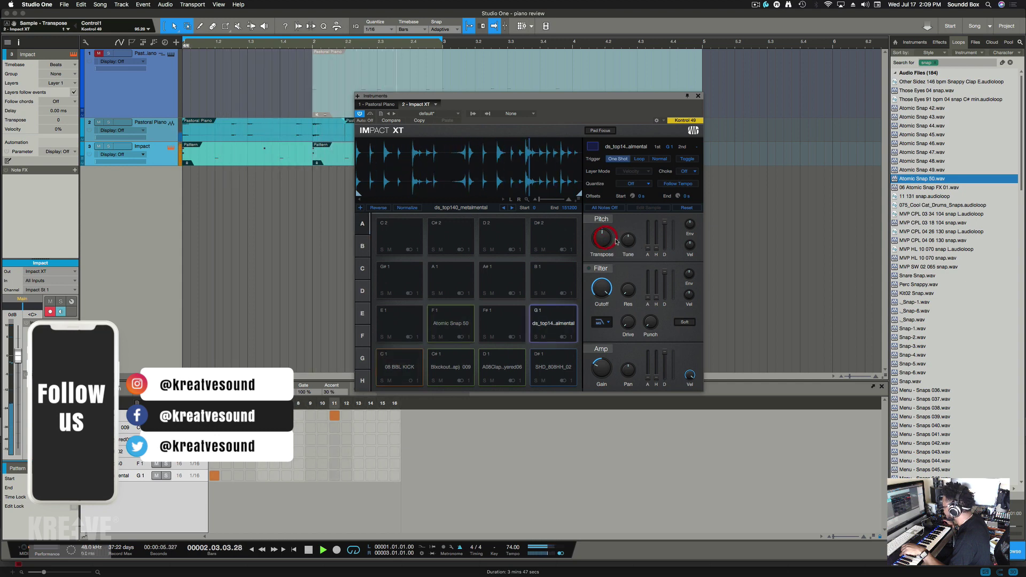
left_click_drag(626, 240, 624, 236)
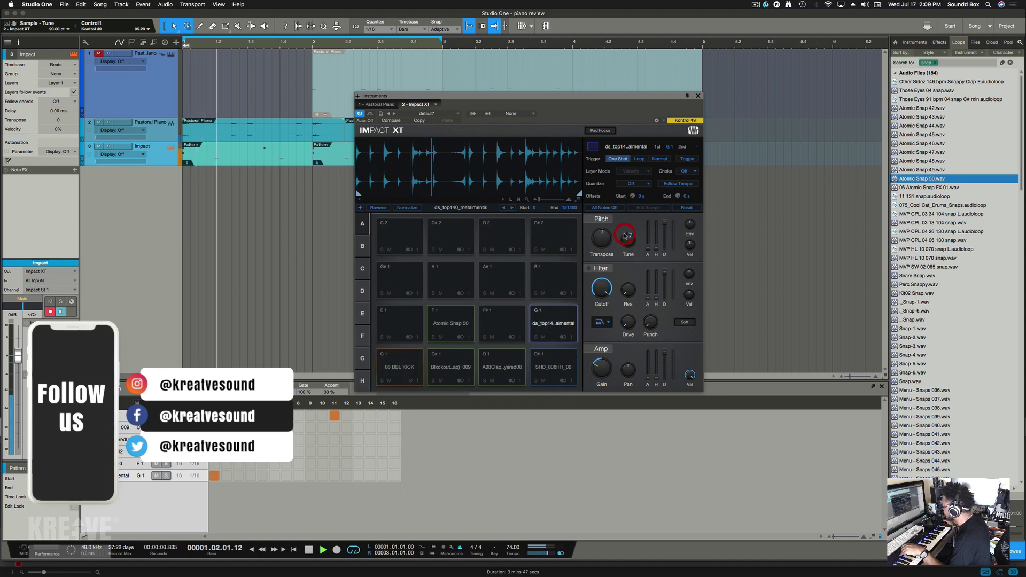
left_click(603, 240)
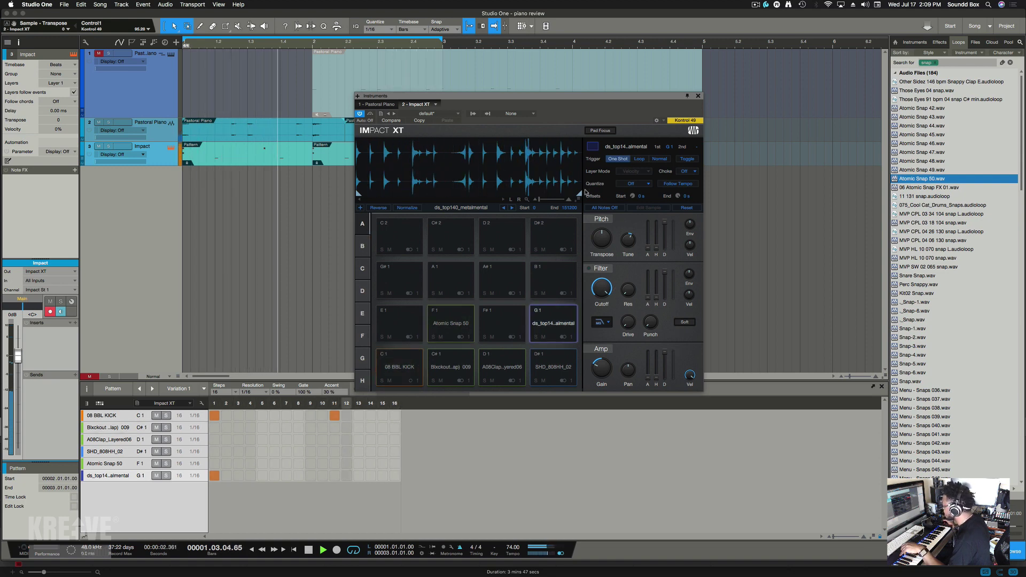
Trim the end of the ds_top140_metalmental sample to about its midpoint and add a hit for it on step 9
left_click_drag(578, 193, 468, 178)
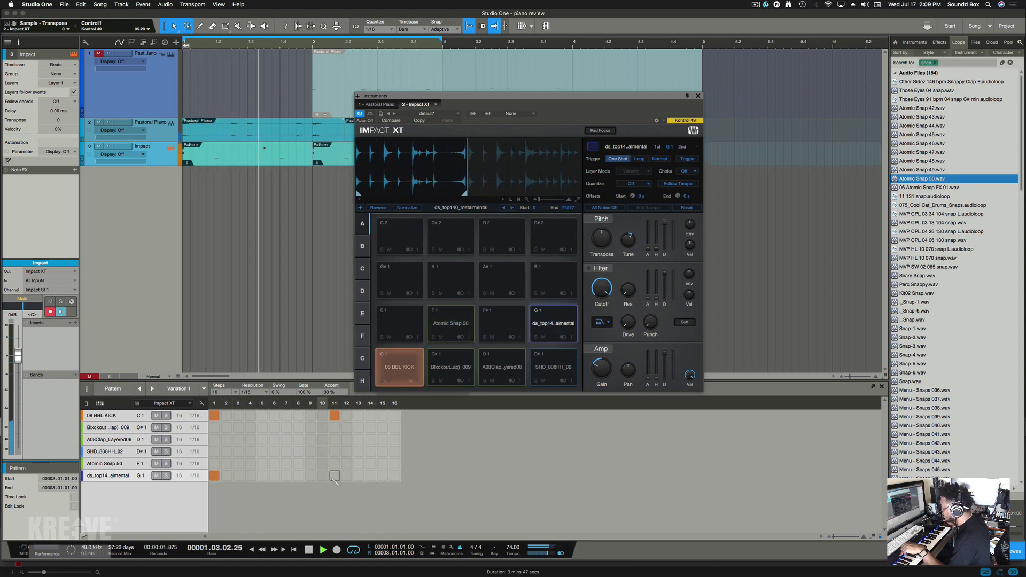
left_click(310, 475)
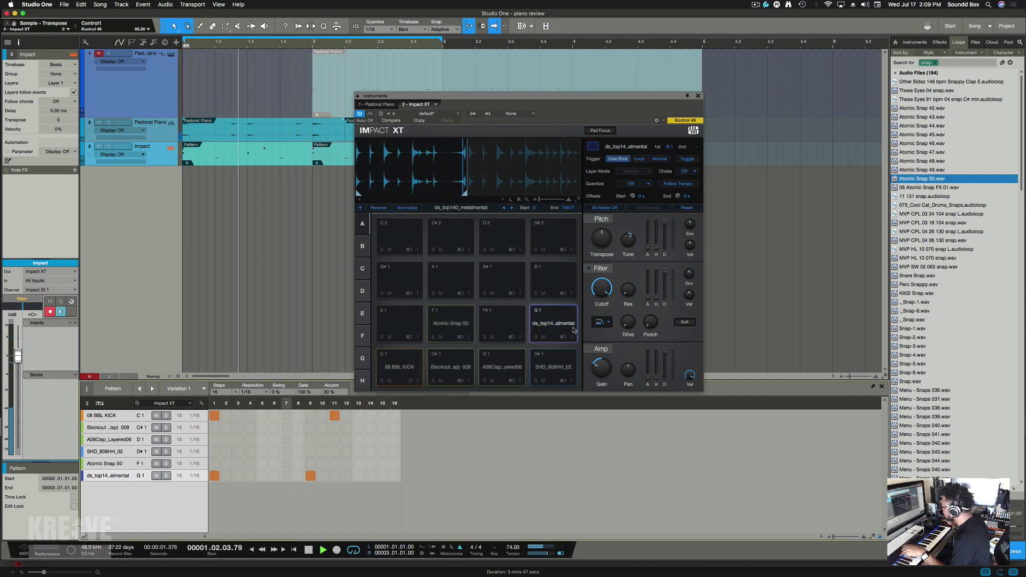
Activate the filter on the ds_top140_metalmental pad and lower its cutoff to about 13 kHz
left_click(590, 269)
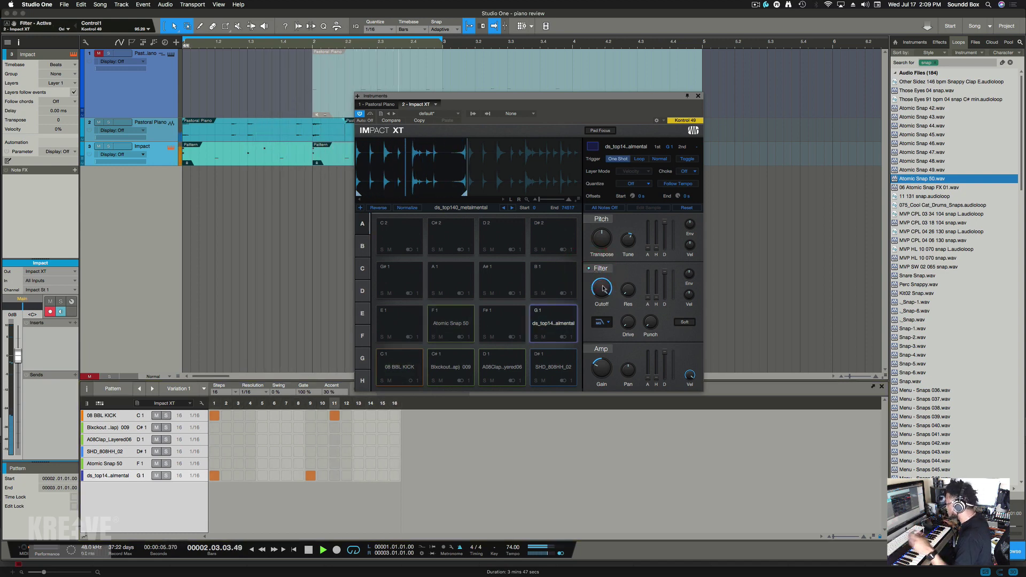
left_click_drag(603, 288, 603, 291)
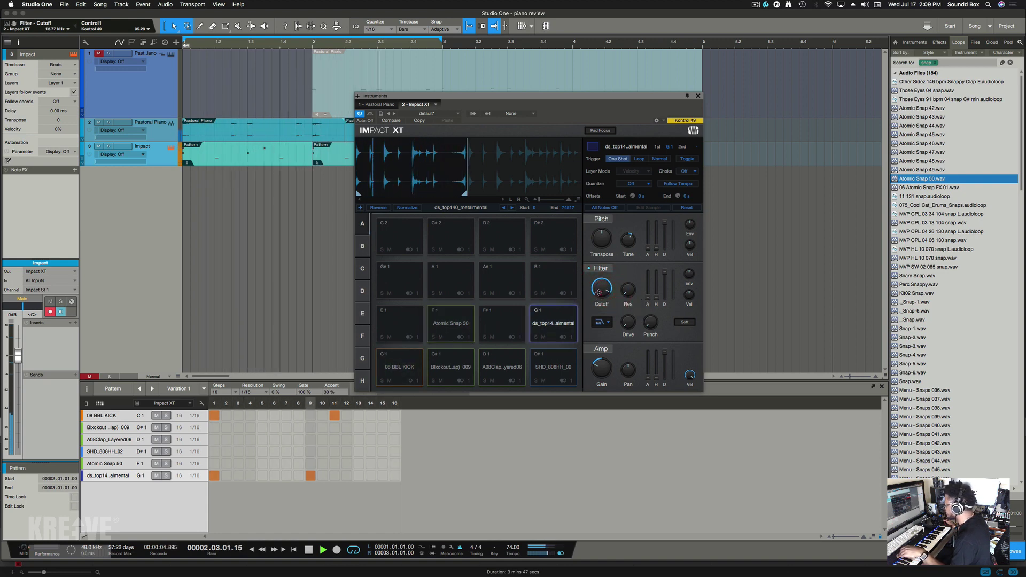
left_click_drag(599, 292, 599, 294)
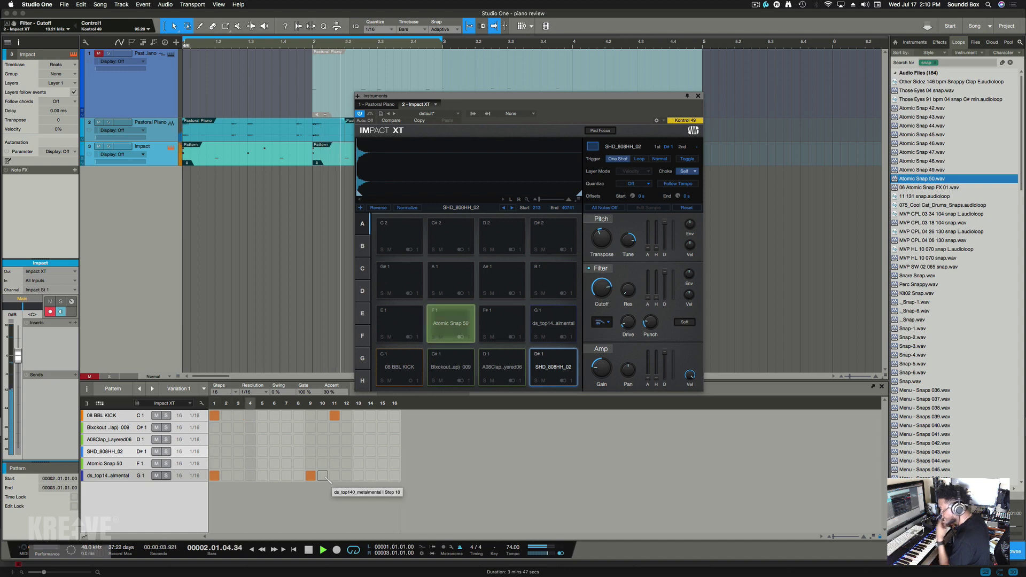
Add an SHD_808HH_02 hit on step 11 of the pattern and raise its velocity
left_click(334, 452)
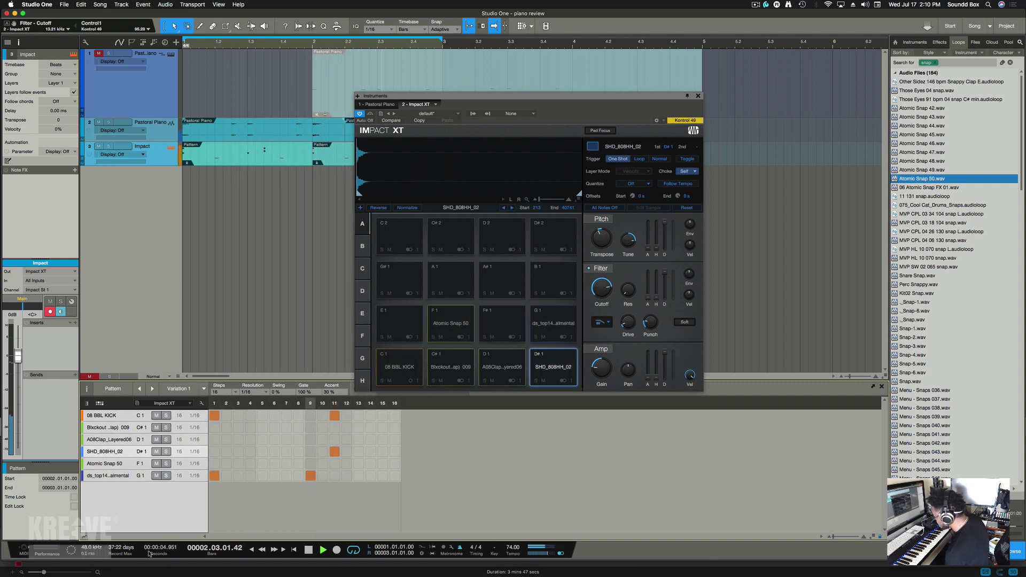
left_click(84, 537)
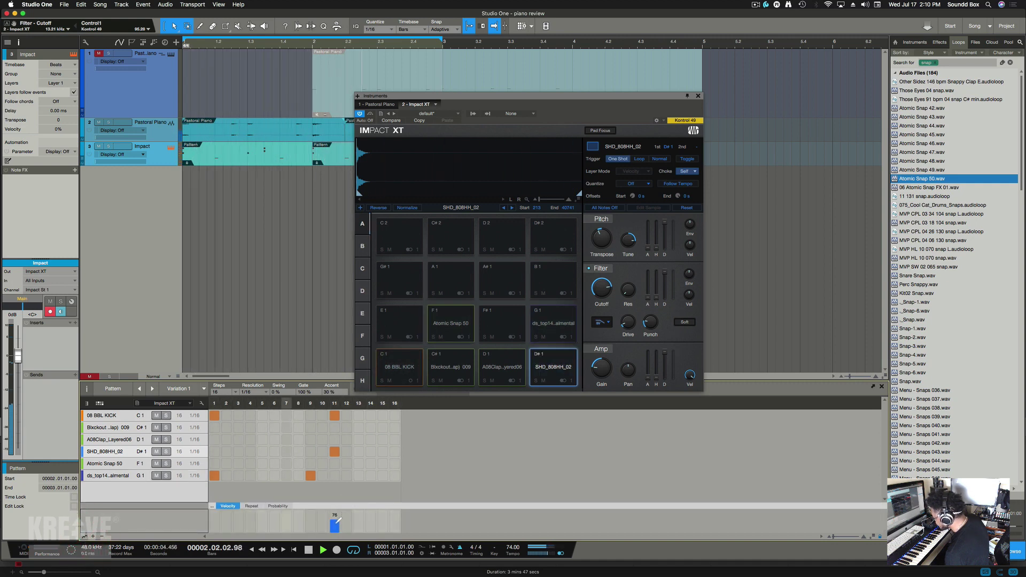
left_click_drag(335, 517, 336, 507)
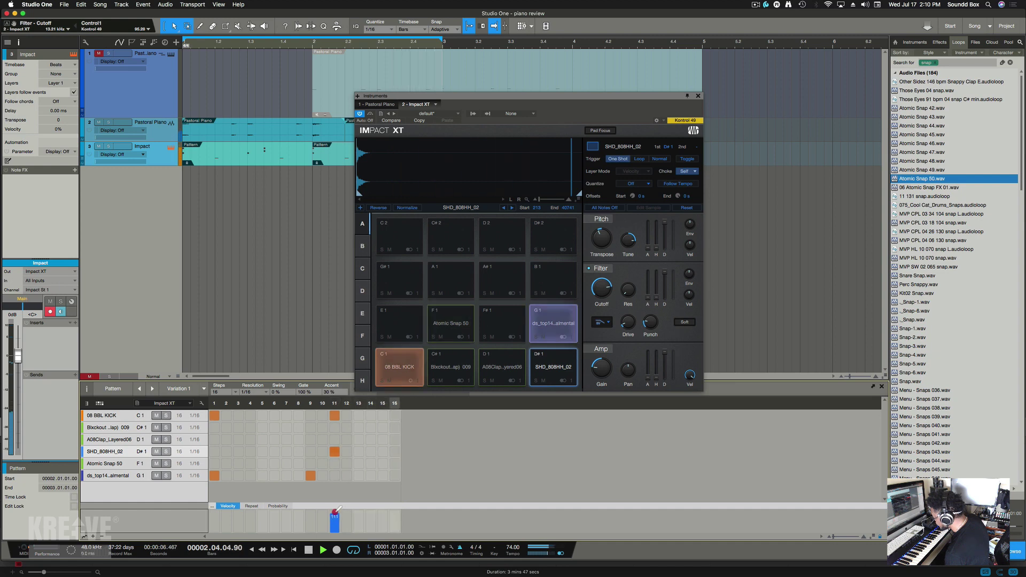
Add multiple repeats to the SHD_808HH_02 hit on step 11 to make a hi-hat roll
left_click(252, 505)
left_click_drag(335, 527, 336, 524)
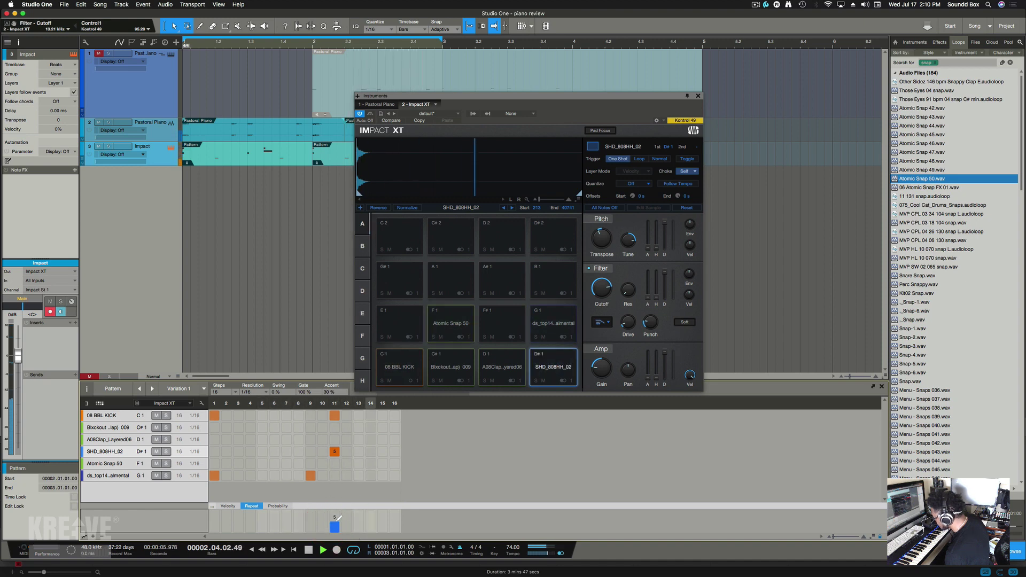
left_click(332, 523)
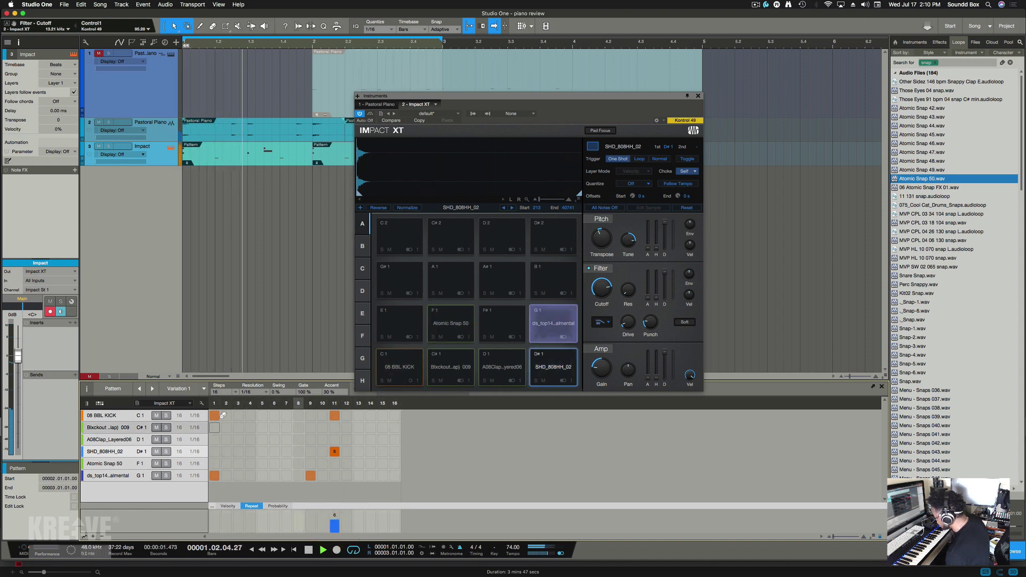
left_click(336, 518)
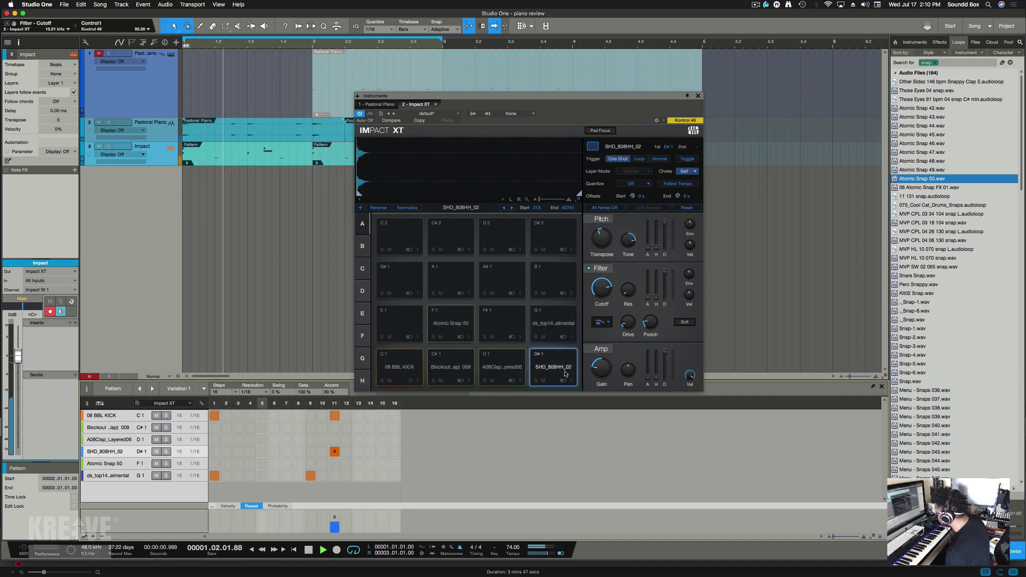
Turn Choke off for the SHD_808HH_02 pad, move the instrument window clear of the patterns and stop playback
left_click(688, 172)
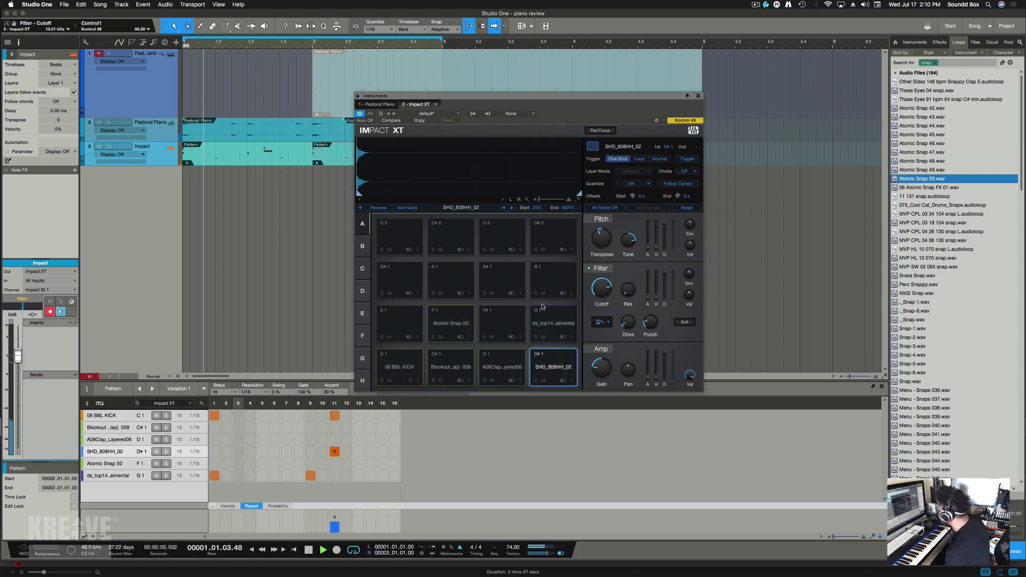
left_click_drag(525, 97, 693, 88)
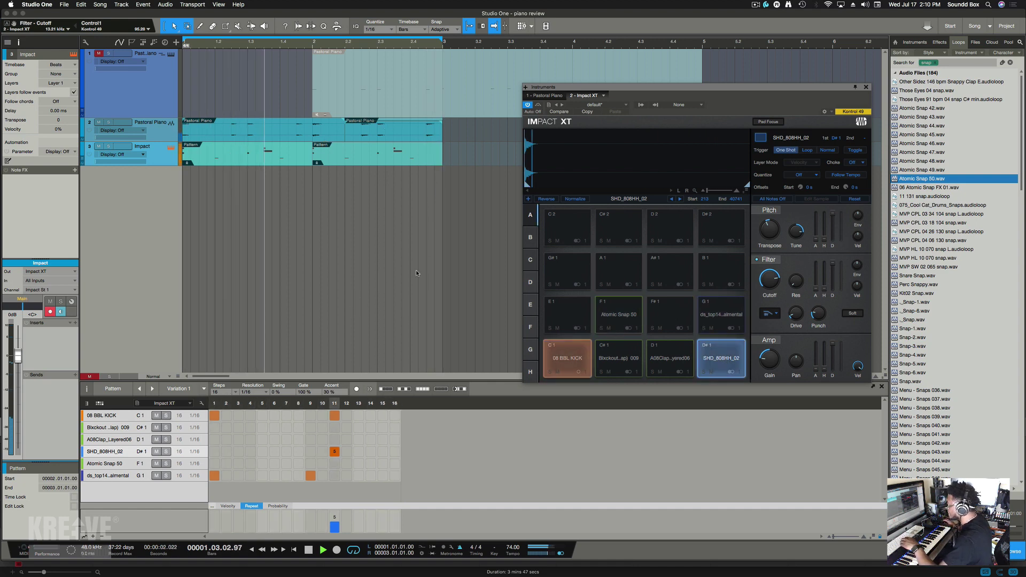
key("space")
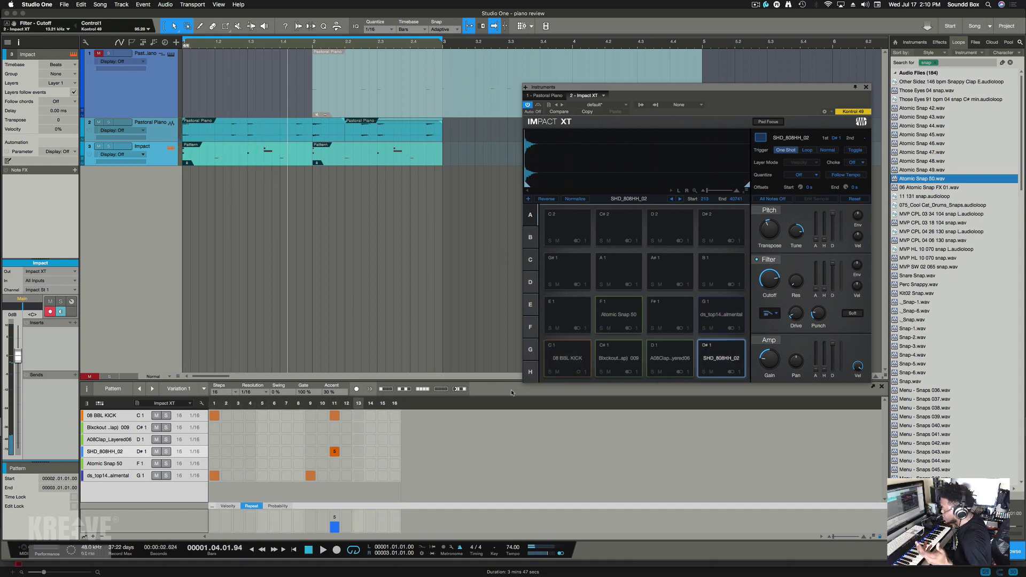